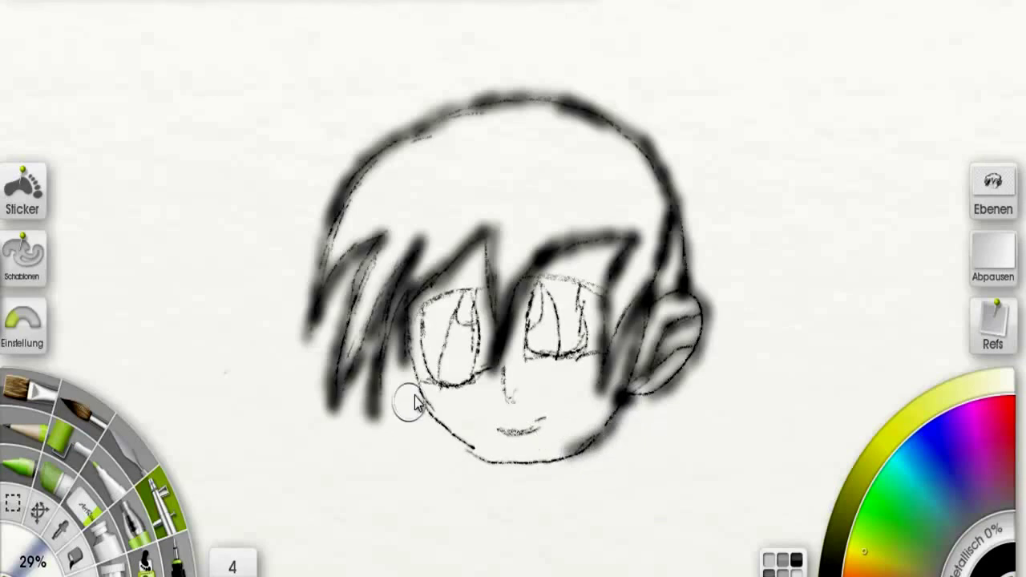
Trace the sketched chin, eyes, nose and mouth with black airbrush strokes
{"action": "mouse_move", "coordinate": [399, 304]}
{"action": "left_mouse_down"}
{"action": "mouse_move", "coordinate": [428, 431]}
{"action": "mouse_move", "coordinate": [485, 454]}
{"action": "left_mouse_up"}
{"action": "mouse_move", "coordinate": [418, 391]}
{"action": "left_mouse_down"}
{"action": "mouse_move", "coordinate": [484, 461]}
{"action": "mouse_move", "coordinate": [530, 466]}
{"action": "mouse_move", "coordinate": [587, 446]}
{"action": "mouse_move", "coordinate": [616, 413]}
{"action": "left_mouse_up"}
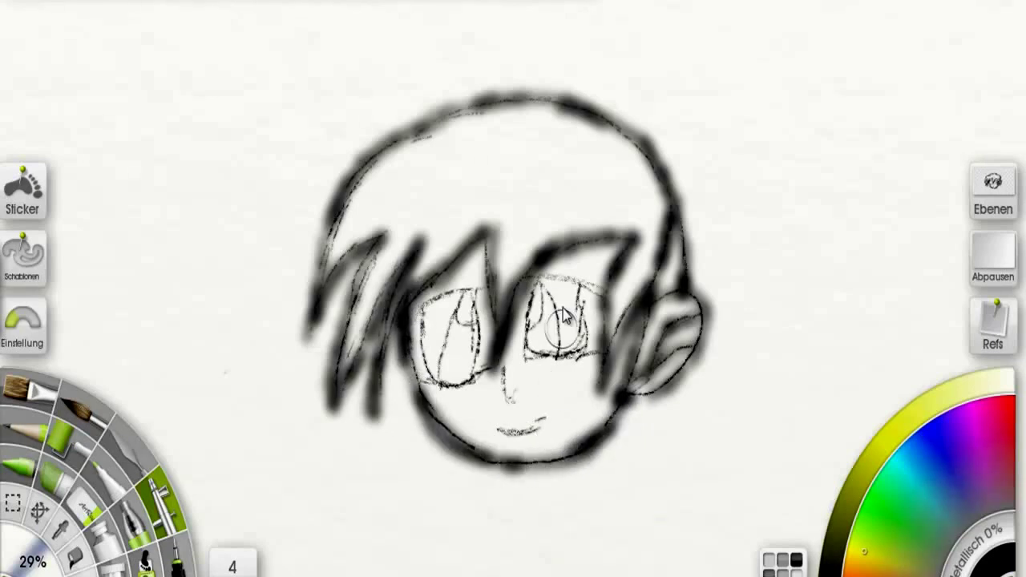
{"action": "mouse_move", "coordinate": [551, 290]}
{"action": "left_mouse_down"}
{"action": "mouse_move", "coordinate": [601, 292]}
{"action": "mouse_move", "coordinate": [582, 289]}
{"action": "mouse_move", "coordinate": [601, 296]}
{"action": "mouse_move", "coordinate": [594, 302]}
{"action": "mouse_move", "coordinate": [579, 294]}
{"action": "mouse_move", "coordinate": [577, 352]}
{"action": "mouse_move", "coordinate": [600, 354]}
{"action": "mouse_move", "coordinate": [522, 364]}
{"action": "mouse_move", "coordinate": [538, 289]}
{"action": "mouse_move", "coordinate": [528, 304]}
{"action": "mouse_move", "coordinate": [519, 349]}
{"action": "mouse_move", "coordinate": [544, 286]}
{"action": "mouse_move", "coordinate": [531, 331]}
{"action": "mouse_move", "coordinate": [544, 291]}
{"action": "mouse_move", "coordinate": [551, 365]}
{"action": "mouse_move", "coordinate": [517, 362]}
{"action": "mouse_move", "coordinate": [480, 306]}
{"action": "mouse_move", "coordinate": [484, 288]}
{"action": "mouse_move", "coordinate": [465, 280]}
{"action": "mouse_move", "coordinate": [409, 311]}
{"action": "mouse_move", "coordinate": [441, 384]}
{"action": "mouse_move", "coordinate": [428, 387]}
{"action": "mouse_move", "coordinate": [451, 388]}
{"action": "mouse_move", "coordinate": [489, 366]}
{"action": "mouse_move", "coordinate": [470, 294]}
{"action": "mouse_move", "coordinate": [477, 348]}
{"action": "mouse_move", "coordinate": [465, 394]}
{"action": "mouse_move", "coordinate": [461, 299]}
{"action": "mouse_move", "coordinate": [450, 317]}
{"action": "mouse_move", "coordinate": [474, 322]}
{"action": "mouse_move", "coordinate": [447, 331]}
{"action": "mouse_move", "coordinate": [434, 394]}
{"action": "mouse_move", "coordinate": [470, 299]}
{"action": "mouse_move", "coordinate": [462, 287]}
{"action": "mouse_move", "coordinate": [453, 292]}
{"action": "left_mouse_up"}
{"action": "mouse_move", "coordinate": [507, 366]}
{"action": "left_mouse_down"}
{"action": "mouse_move", "coordinate": [503, 401]}
{"action": "mouse_move", "coordinate": [517, 405]}
{"action": "left_mouse_up"}
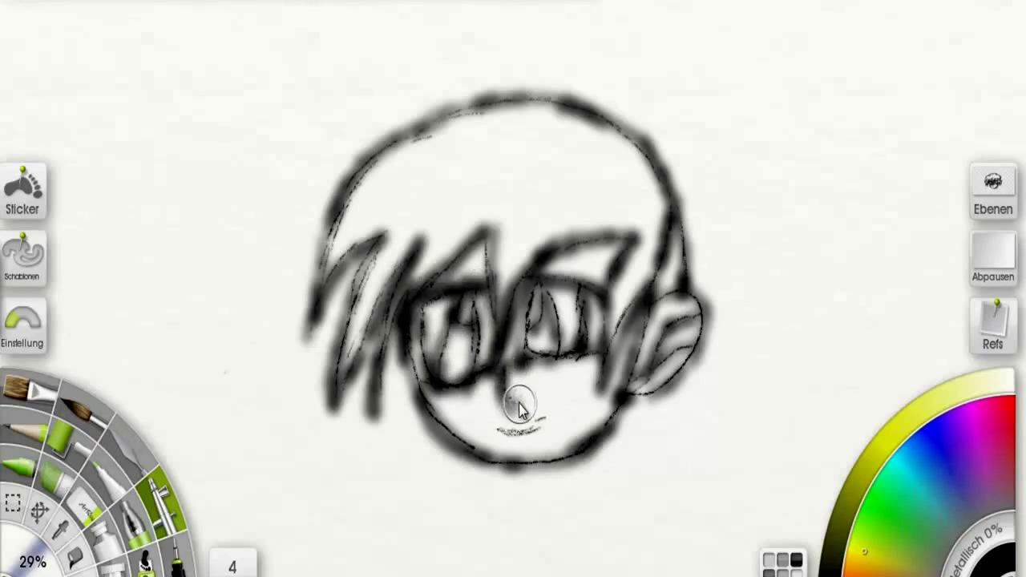
{"action": "mouse_move", "coordinate": [506, 361]}
{"action": "left_mouse_down"}
{"action": "mouse_move", "coordinate": [516, 411]}
{"action": "mouse_move", "coordinate": [507, 435]}
{"action": "mouse_move", "coordinate": [502, 428]}
{"action": "mouse_move", "coordinate": [534, 422]}
{"action": "mouse_move", "coordinate": [497, 425]}
{"action": "left_mouse_up"}
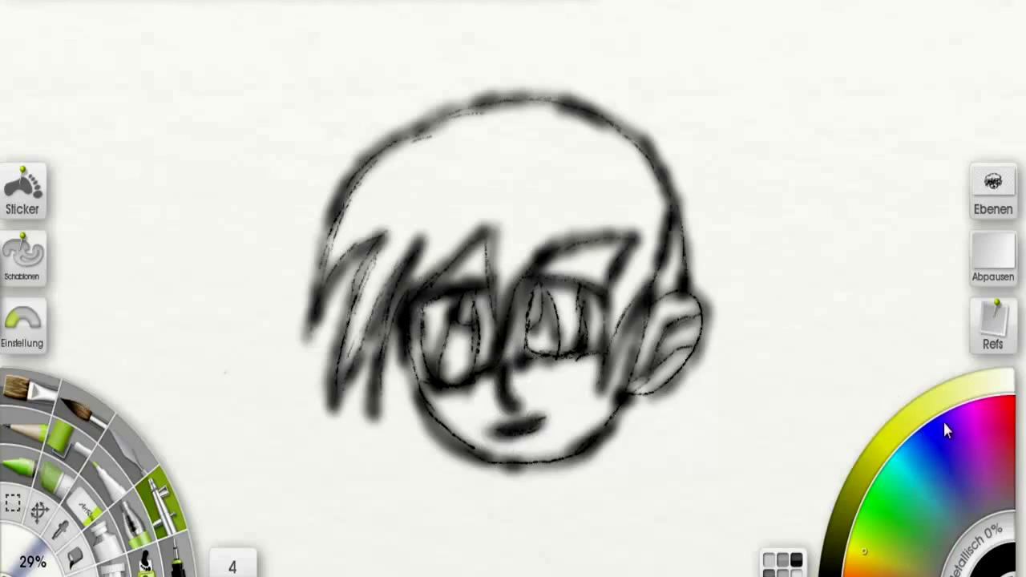
Switch the airbrush color to white and thin the outer edge of the outline along the head's left side
{"action": "left_click", "coordinate": [1011, 380]}
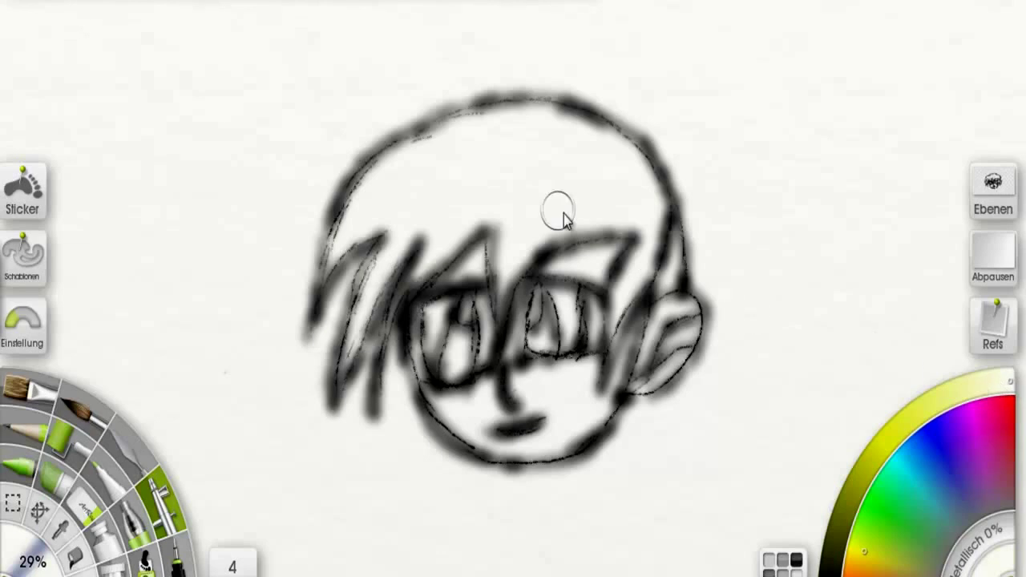
{"action": "mouse_move", "coordinate": [372, 156]}
{"action": "left_mouse_down"}
{"action": "mouse_move", "coordinate": [344, 165]}
{"action": "mouse_move", "coordinate": [303, 288]}
{"action": "left_mouse_up"}
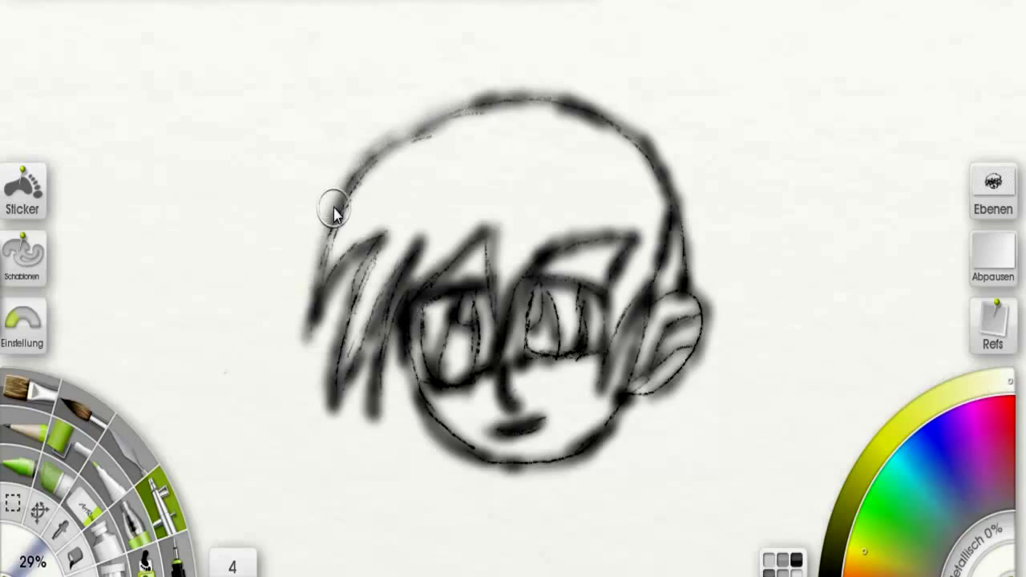
{"action": "left_click_drag", "start_coordinate": [328, 235], "coordinate": [302, 320]}
Clean up the black smudges in the right eye, the right hair strands and the upper ear with white airbrush strokes
{"action": "left_click", "coordinate": [425, 4]}
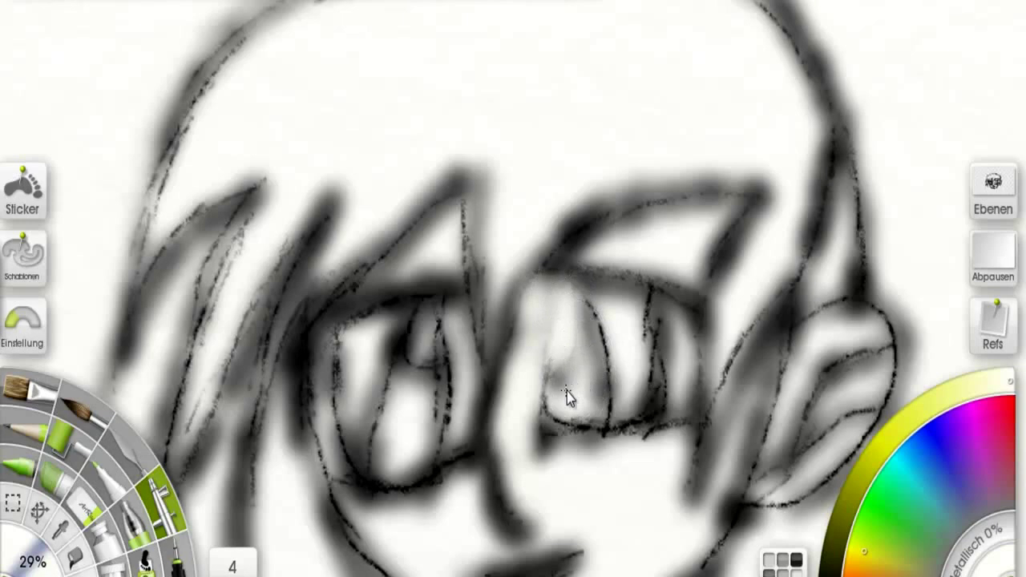
{"action": "mouse_move", "coordinate": [581, 400]}
{"action": "left_mouse_down"}
{"action": "mouse_move", "coordinate": [625, 293]}
{"action": "mouse_move", "coordinate": [601, 293]}
{"action": "mouse_move", "coordinate": [636, 348]}
{"action": "mouse_move", "coordinate": [631, 399]}
{"action": "mouse_move", "coordinate": [691, 340]}
{"action": "left_mouse_up"}
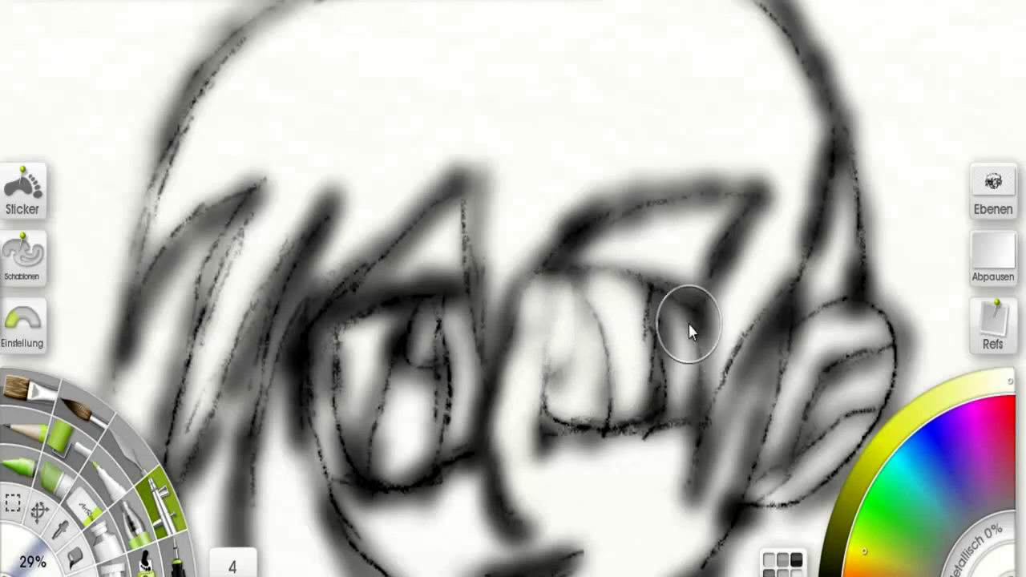
{"action": "mouse_move", "coordinate": [679, 384]}
{"action": "left_mouse_down"}
{"action": "mouse_move", "coordinate": [672, 417]}
{"action": "mouse_move", "coordinate": [725, 460]}
{"action": "left_mouse_up"}
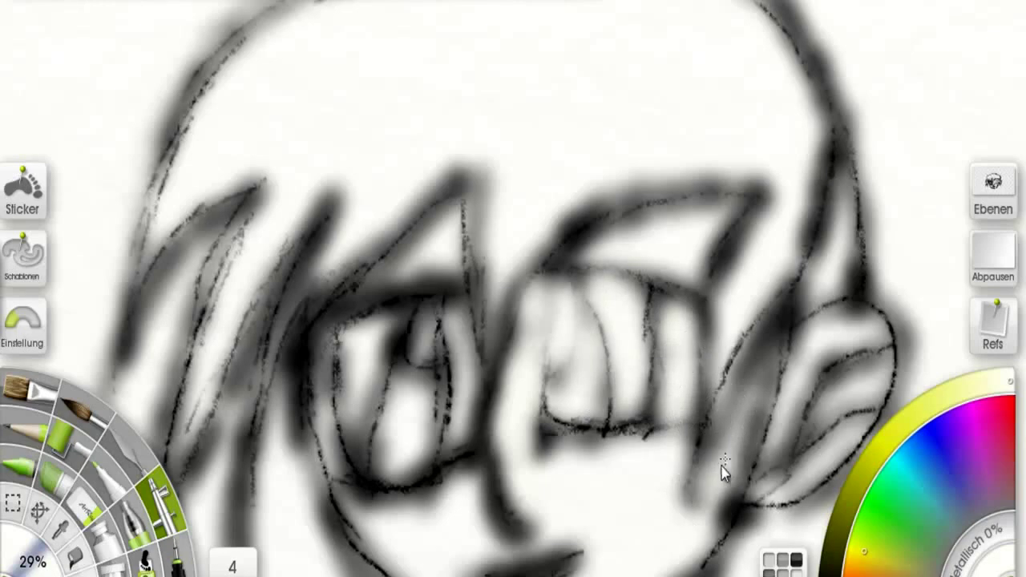
{"action": "mouse_move", "coordinate": [758, 380]}
{"action": "left_mouse_down"}
{"action": "mouse_move", "coordinate": [761, 363]}
{"action": "mouse_move", "coordinate": [724, 470]}
{"action": "mouse_move", "coordinate": [833, 278]}
{"action": "mouse_move", "coordinate": [836, 198]}
{"action": "left_mouse_up"}
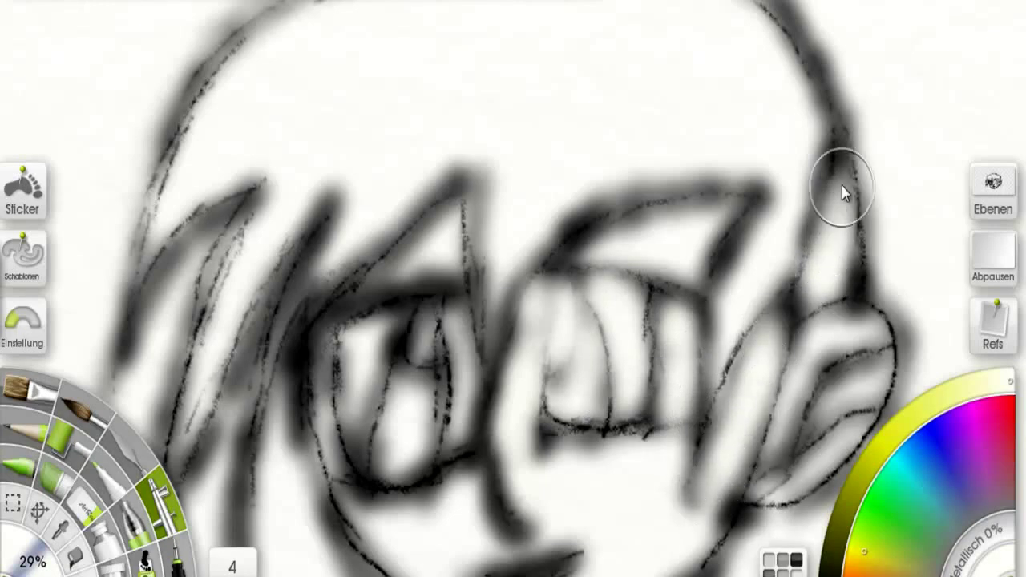
{"action": "mouse_move", "coordinate": [839, 271]}
{"action": "left_mouse_down"}
{"action": "mouse_move", "coordinate": [831, 305]}
{"action": "mouse_move", "coordinate": [854, 336]}
{"action": "left_mouse_up"}
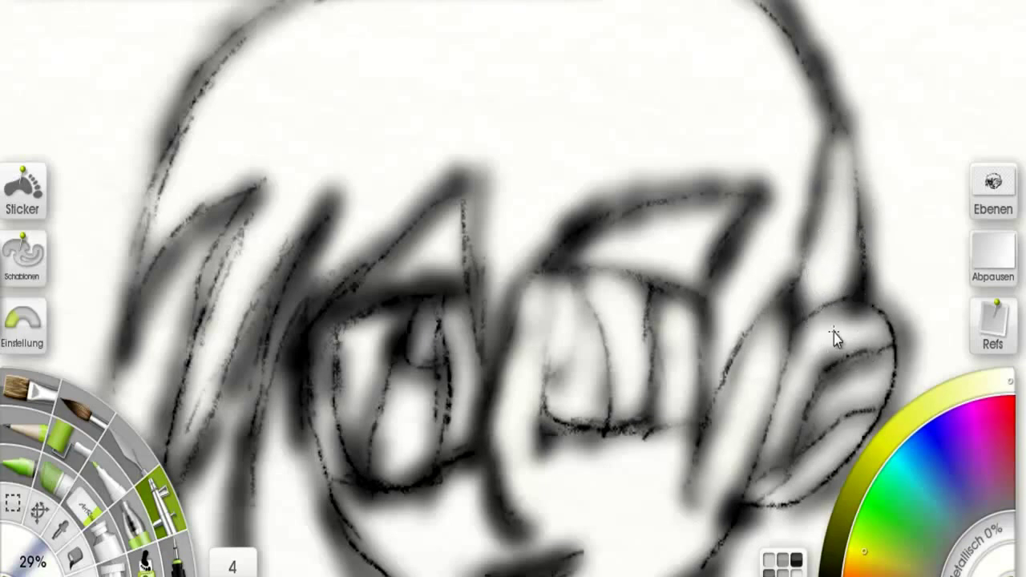
Lighten the inside and upper edge of the left eye with white airbrush strokes
{"action": "mouse_move", "coordinate": [417, 370]}
{"action": "left_mouse_down"}
{"action": "mouse_move", "coordinate": [436, 393]}
{"action": "mouse_move", "coordinate": [453, 426]}
{"action": "mouse_move", "coordinate": [463, 395]}
{"action": "mouse_move", "coordinate": [457, 326]}
{"action": "mouse_move", "coordinate": [430, 347]}
{"action": "mouse_move", "coordinate": [416, 343]}
{"action": "mouse_move", "coordinate": [358, 433]}
{"action": "mouse_move", "coordinate": [352, 353]}
{"action": "mouse_move", "coordinate": [320, 371]}
{"action": "left_mouse_up"}
{"action": "left_click_drag", "start_coordinate": [334, 330], "coordinate": [412, 277]}
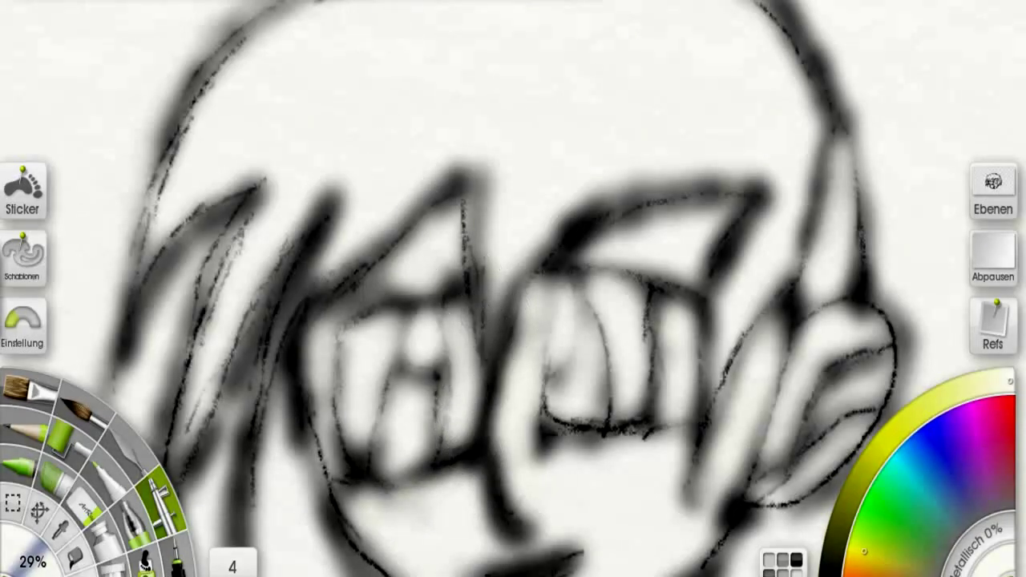
{"action": "scroll", "coordinate": [358, 3], "scroll_direction": "down", "scroll_amount": 3}
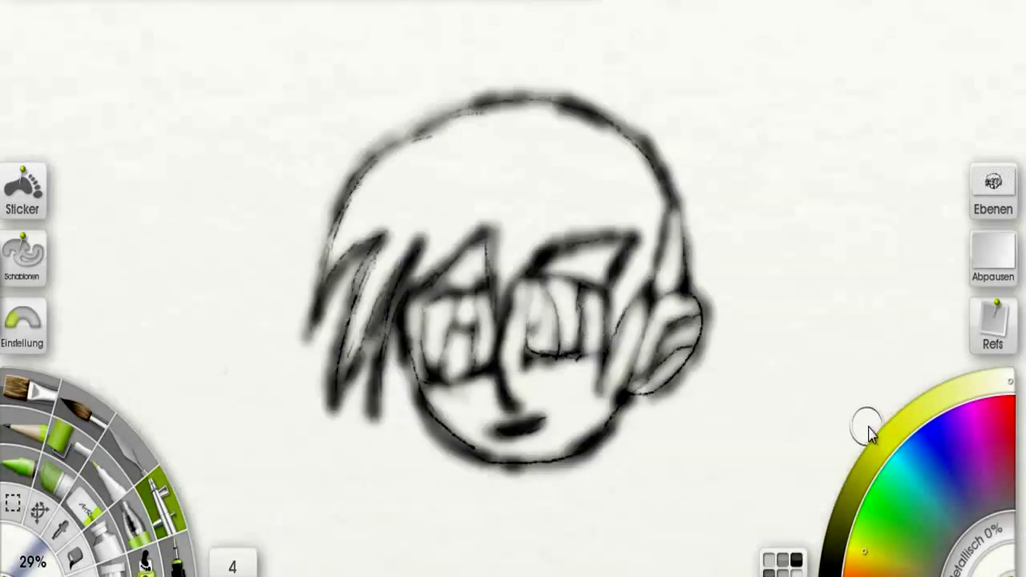
Choose a light orange paint color and make a short test stroke on the empty canvas right of the head
{"action": "mouse_move", "coordinate": [865, 553]}
{"action": "left_mouse_down"}
{"action": "mouse_move", "coordinate": [866, 572]}
{"action": "mouse_move", "coordinate": [857, 502]}
{"action": "mouse_move", "coordinate": [899, 430]}
{"action": "left_mouse_up"}
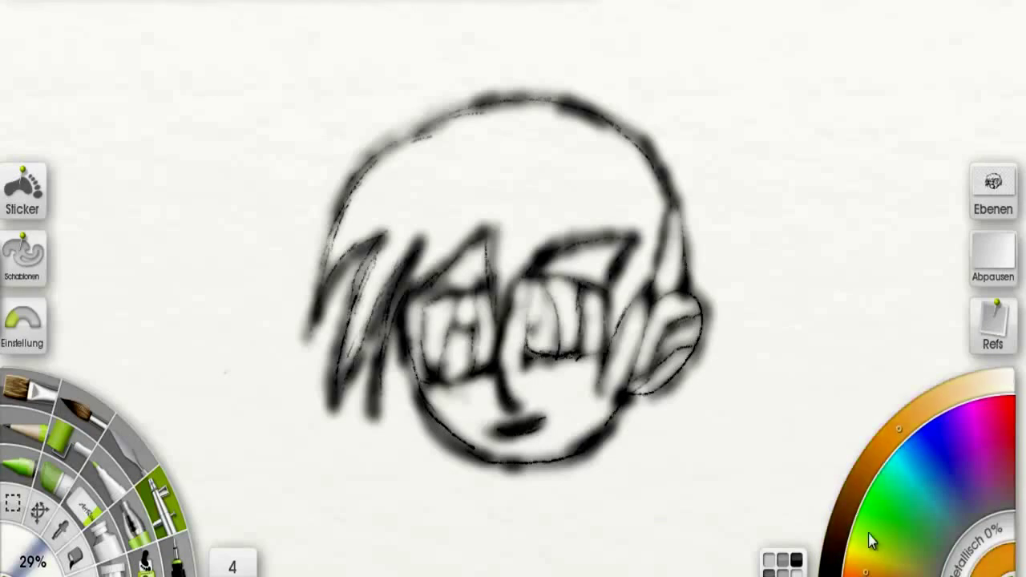
{"action": "left_click_drag", "start_coordinate": [865, 573], "coordinate": [866, 576]}
{"action": "mouse_move", "coordinate": [874, 461]}
{"action": "left_mouse_down"}
{"action": "mouse_move", "coordinate": [916, 430]}
{"action": "mouse_move", "coordinate": [866, 489]}
{"action": "mouse_move", "coordinate": [940, 408]}
{"action": "left_mouse_up"}
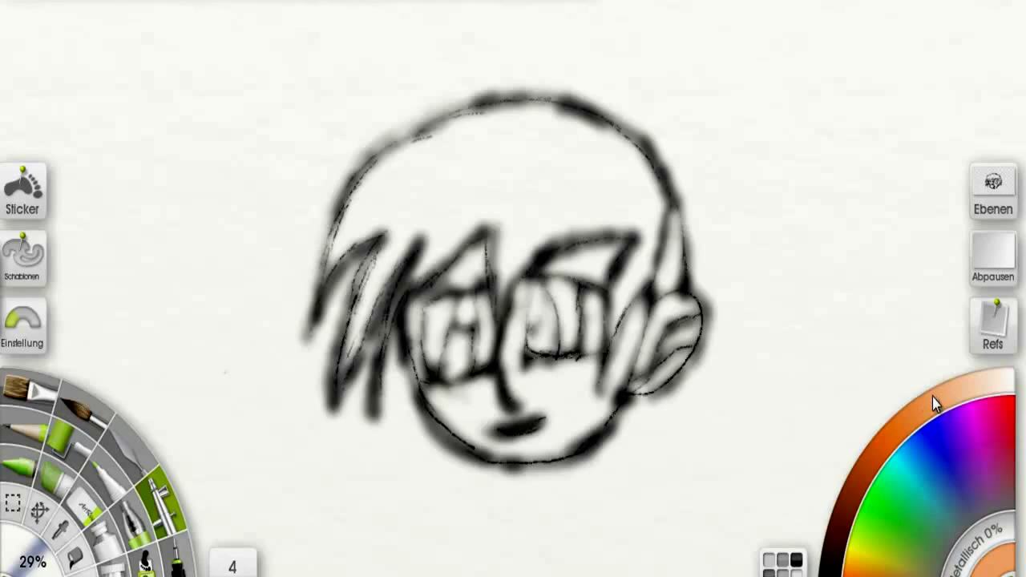
{"action": "left_click_drag", "start_coordinate": [830, 269], "coordinate": [808, 333]}
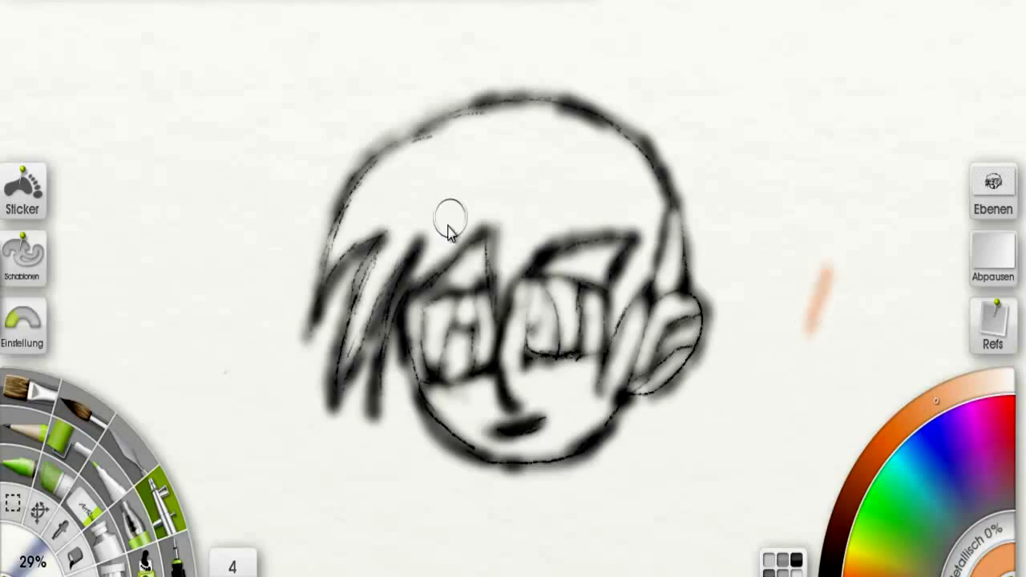
Airbrush the forehead gap and the skin on both sides of the left eye in orange
{"action": "mouse_move", "coordinate": [469, 271]}
{"action": "left_mouse_down"}
{"action": "mouse_move", "coordinate": [438, 290]}
{"action": "mouse_move", "coordinate": [451, 286]}
{"action": "mouse_move", "coordinate": [438, 279]}
{"action": "mouse_move", "coordinate": [454, 266]}
{"action": "mouse_move", "coordinate": [464, 280]}
{"action": "mouse_move", "coordinate": [480, 248]}
{"action": "mouse_move", "coordinate": [482, 282]}
{"action": "mouse_move", "coordinate": [437, 289]}
{"action": "mouse_move", "coordinate": [465, 291]}
{"action": "mouse_move", "coordinate": [456, 282]}
{"action": "mouse_move", "coordinate": [415, 327]}
{"action": "left_mouse_up"}
{"action": "mouse_move", "coordinate": [422, 374]}
{"action": "left_mouse_down"}
{"action": "mouse_move", "coordinate": [419, 348]}
{"action": "mouse_move", "coordinate": [426, 378]}
{"action": "left_mouse_up"}
{"action": "mouse_move", "coordinate": [485, 315]}
{"action": "left_mouse_down"}
{"action": "mouse_move", "coordinate": [488, 298]}
{"action": "mouse_move", "coordinate": [486, 379]}
{"action": "left_mouse_up"}
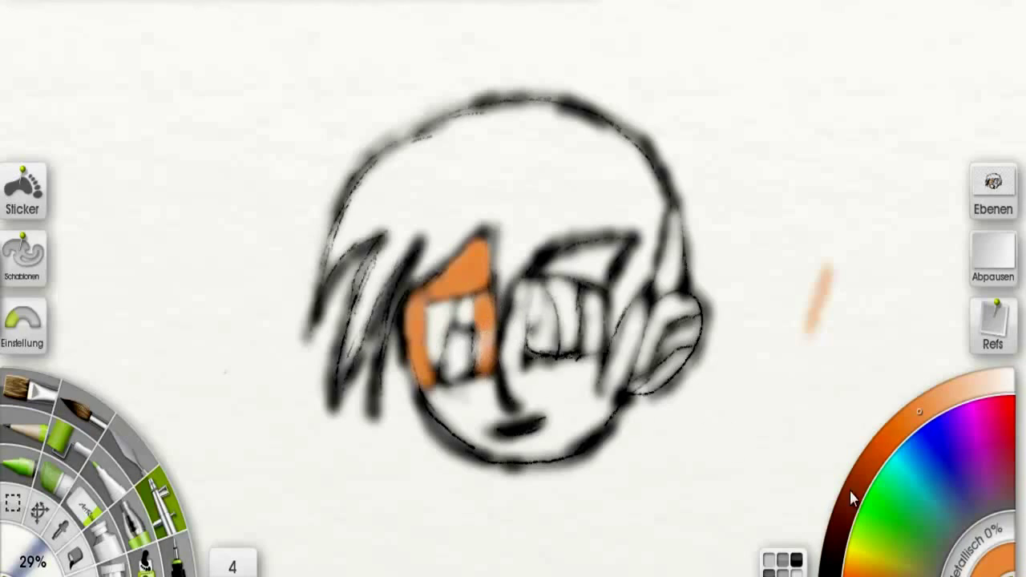
Choose a light brown skin tone and paint it over the orange around the left eye and across the left cheek
{"action": "mouse_move", "coordinate": [852, 523]}
{"action": "left_mouse_down"}
{"action": "mouse_move", "coordinate": [844, 481]}
{"action": "mouse_move", "coordinate": [879, 459]}
{"action": "left_mouse_up"}
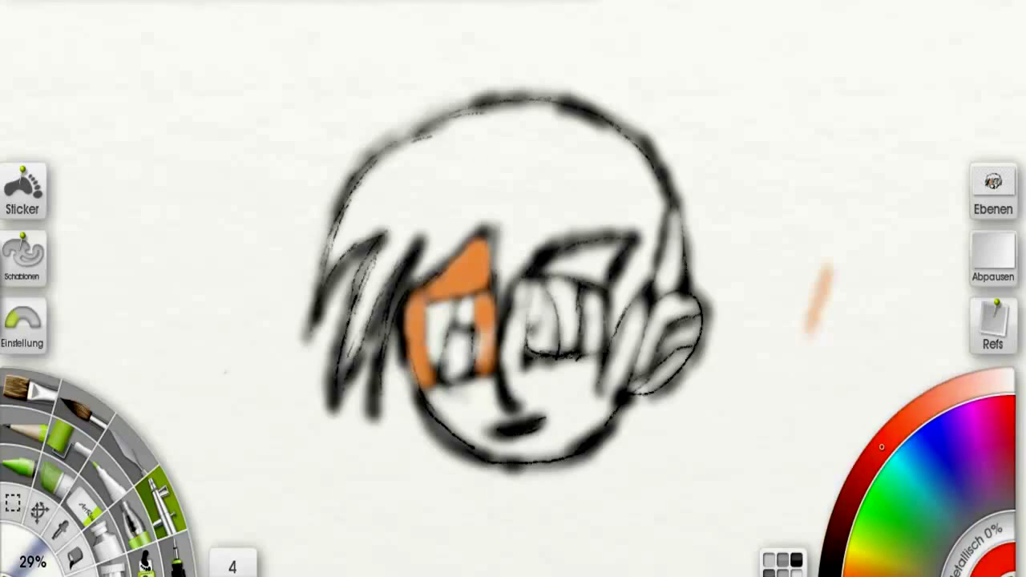
{"action": "mouse_move", "coordinate": [851, 567]}
{"action": "left_mouse_down"}
{"action": "mouse_move", "coordinate": [848, 576]}
{"action": "mouse_move", "coordinate": [878, 576]}
{"action": "left_mouse_up"}
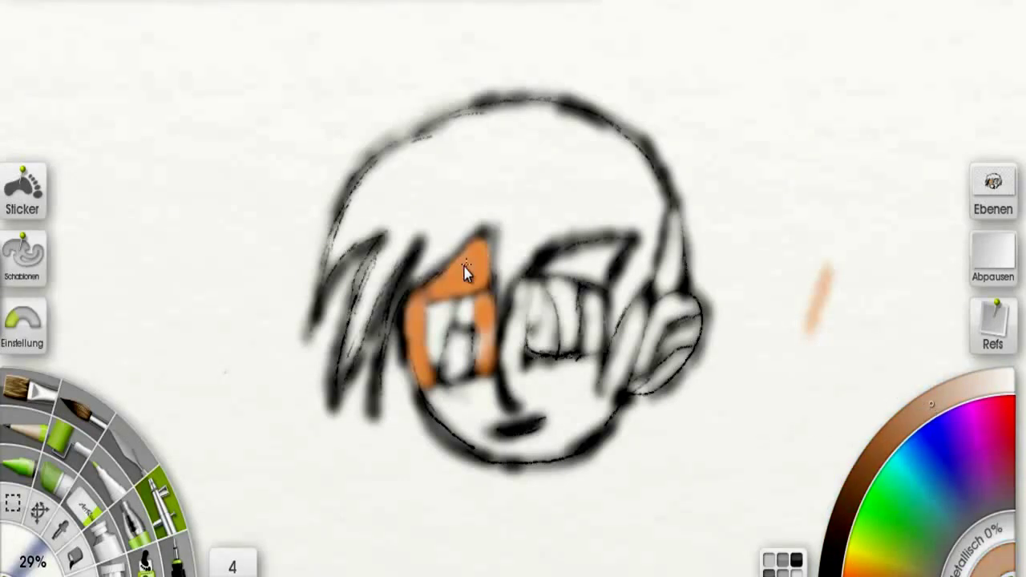
{"action": "mouse_move", "coordinate": [478, 267]}
{"action": "left_mouse_down"}
{"action": "mouse_move", "coordinate": [478, 287]}
{"action": "mouse_move", "coordinate": [425, 298]}
{"action": "mouse_move", "coordinate": [458, 293]}
{"action": "mouse_move", "coordinate": [481, 259]}
{"action": "mouse_move", "coordinate": [452, 291]}
{"action": "left_mouse_up"}
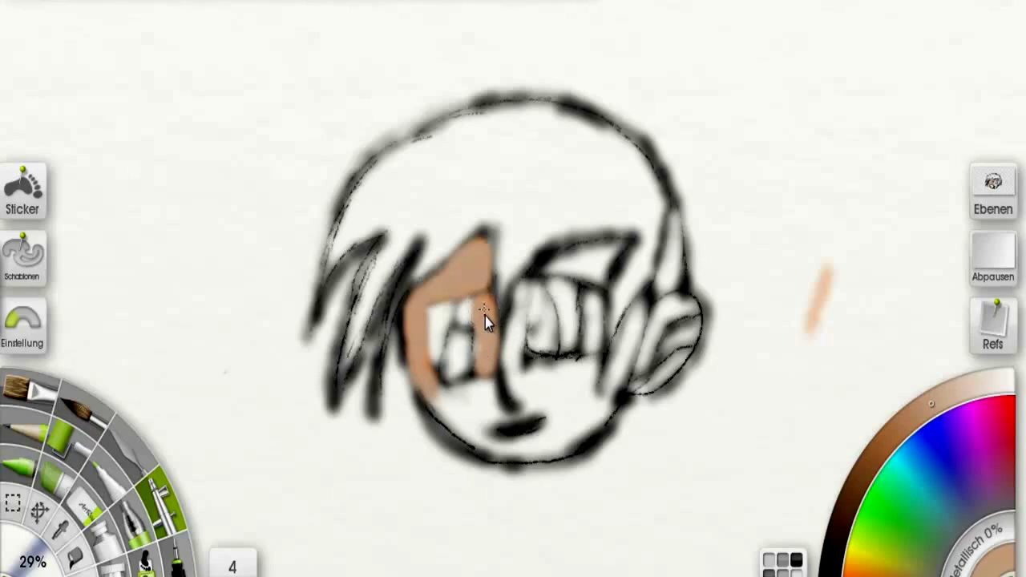
{"action": "mouse_move", "coordinate": [441, 419]}
{"action": "left_mouse_down"}
{"action": "mouse_move", "coordinate": [434, 398]}
{"action": "mouse_move", "coordinate": [463, 422]}
{"action": "left_mouse_up"}
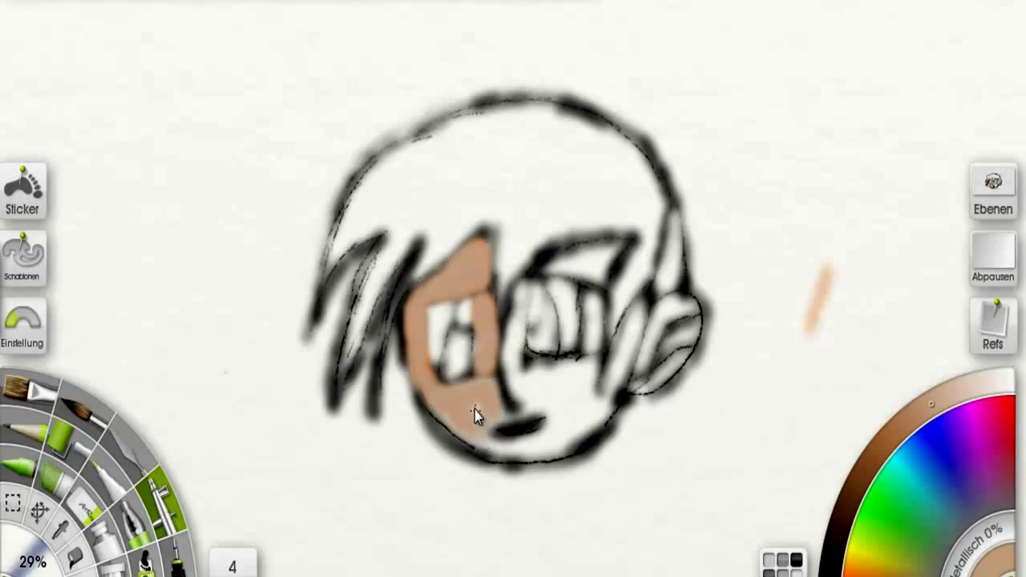
Fill the chin, right cheek, nose side, forehead above the right eye and the ear with the light brown skin tone
{"action": "mouse_move", "coordinate": [510, 429]}
{"action": "left_mouse_down"}
{"action": "mouse_move", "coordinate": [537, 404]}
{"action": "mouse_move", "coordinate": [482, 438]}
{"action": "mouse_move", "coordinate": [546, 442]}
{"action": "mouse_move", "coordinate": [554, 434]}
{"action": "mouse_move", "coordinate": [535, 441]}
{"action": "mouse_move", "coordinate": [542, 431]}
{"action": "mouse_move", "coordinate": [594, 430]}
{"action": "mouse_move", "coordinate": [623, 353]}
{"action": "left_mouse_up"}
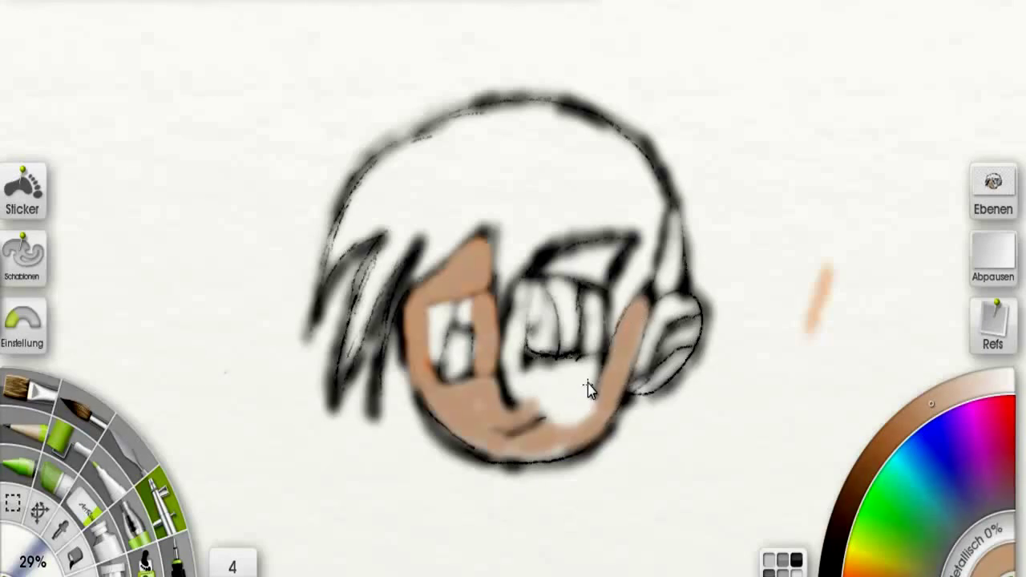
{"action": "mouse_move", "coordinate": [535, 378]}
{"action": "left_mouse_down"}
{"action": "mouse_move", "coordinate": [517, 357]}
{"action": "mouse_move", "coordinate": [519, 303]}
{"action": "left_mouse_up"}
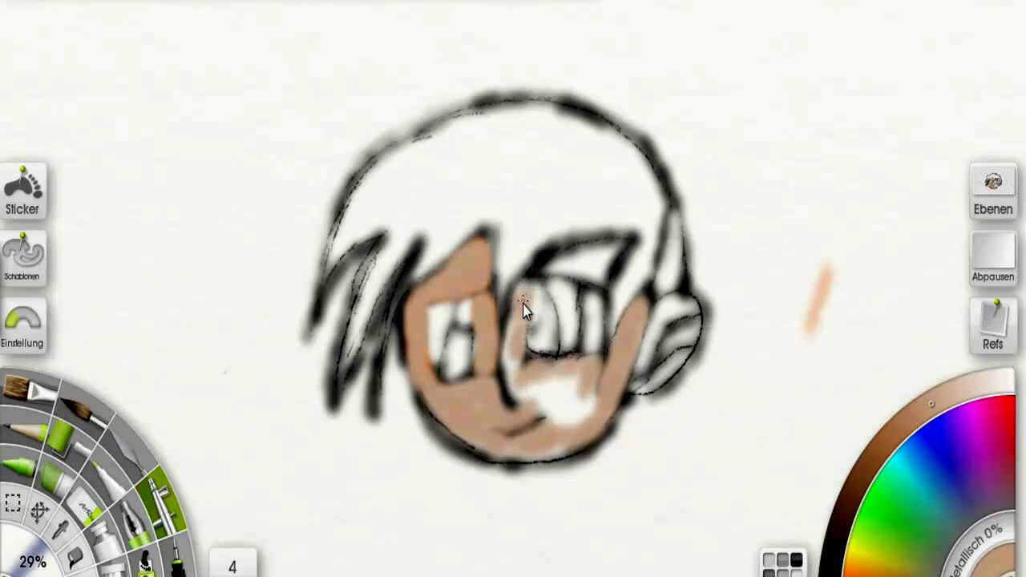
{"action": "mouse_move", "coordinate": [522, 390]}
{"action": "left_mouse_down"}
{"action": "mouse_move", "coordinate": [552, 398]}
{"action": "mouse_move", "coordinate": [540, 378]}
{"action": "mouse_move", "coordinate": [571, 386]}
{"action": "mouse_move", "coordinate": [553, 413]}
{"action": "left_mouse_up"}
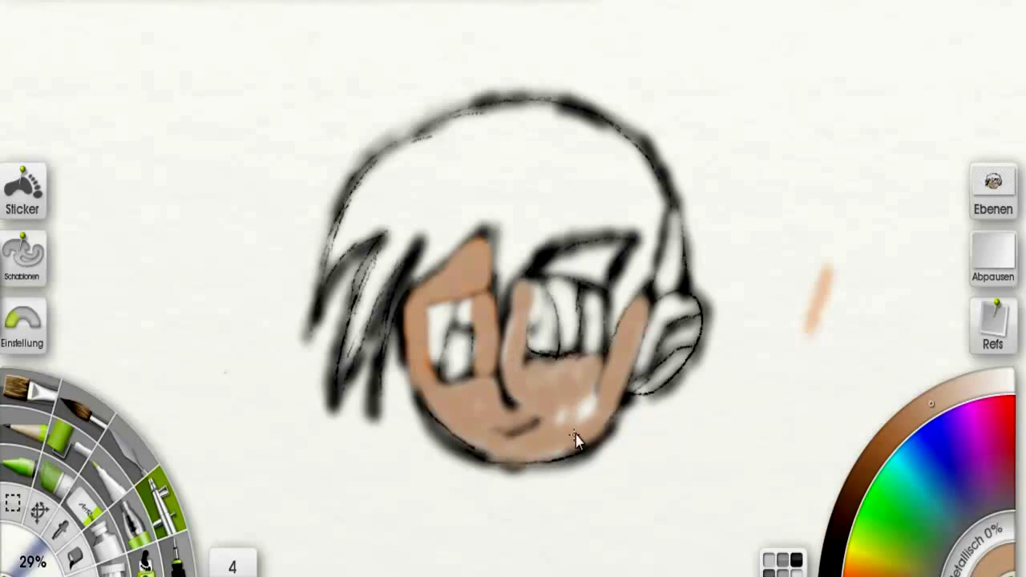
{"action": "left_click", "coordinate": [555, 265]}
{"action": "left_click_drag", "start_coordinate": [624, 249], "coordinate": [603, 270]}
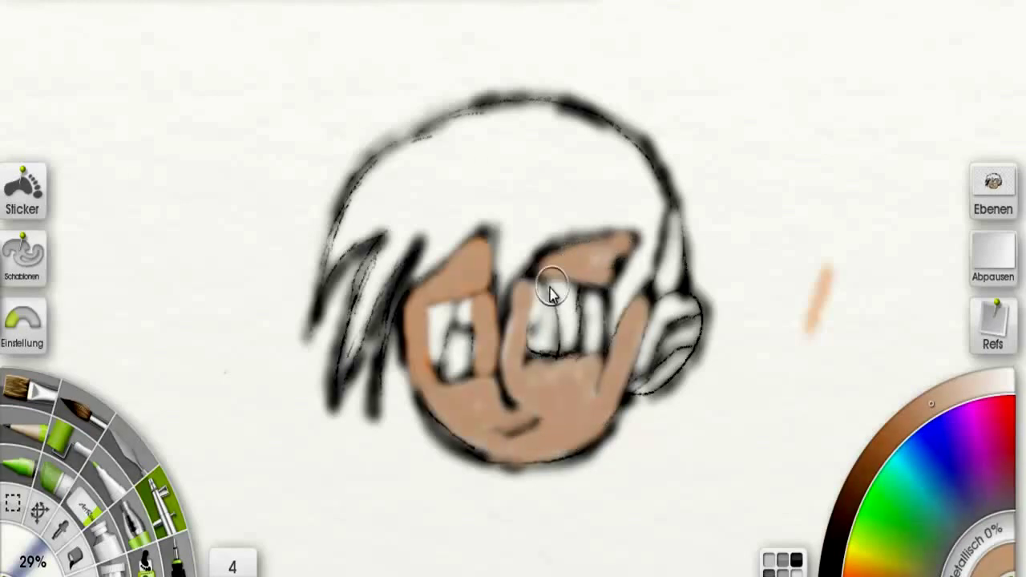
{"action": "mouse_move", "coordinate": [635, 377]}
{"action": "left_mouse_down"}
{"action": "mouse_move", "coordinate": [660, 315]}
{"action": "mouse_move", "coordinate": [683, 304]}
{"action": "mouse_move", "coordinate": [669, 304]}
{"action": "mouse_move", "coordinate": [696, 336]}
{"action": "mouse_move", "coordinate": [671, 338]}
{"action": "mouse_move", "coordinate": [661, 358]}
{"action": "mouse_move", "coordinate": [685, 360]}
{"action": "mouse_move", "coordinate": [646, 395]}
{"action": "left_mouse_up"}
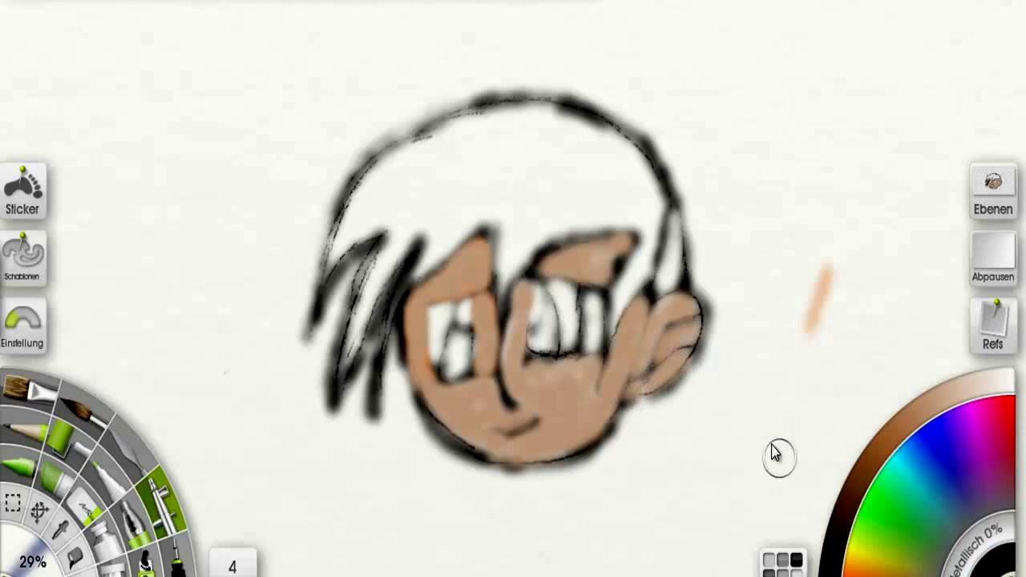
Redraw the ear's inner folds and outer outline in black, and touch up the ear with the brown skin tone
{"action": "left_click_drag", "start_coordinate": [667, 317], "coordinate": [693, 319]}
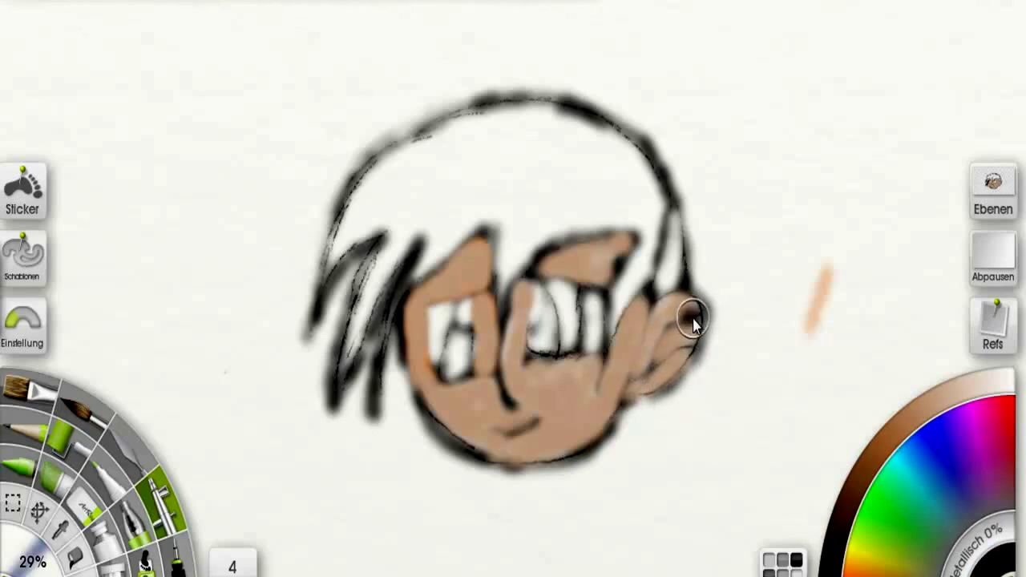
{"action": "mouse_move", "coordinate": [700, 321]}
{"action": "left_mouse_down"}
{"action": "mouse_move", "coordinate": [674, 330]}
{"action": "mouse_move", "coordinate": [630, 390]}
{"action": "mouse_move", "coordinate": [697, 352]}
{"action": "left_mouse_up"}
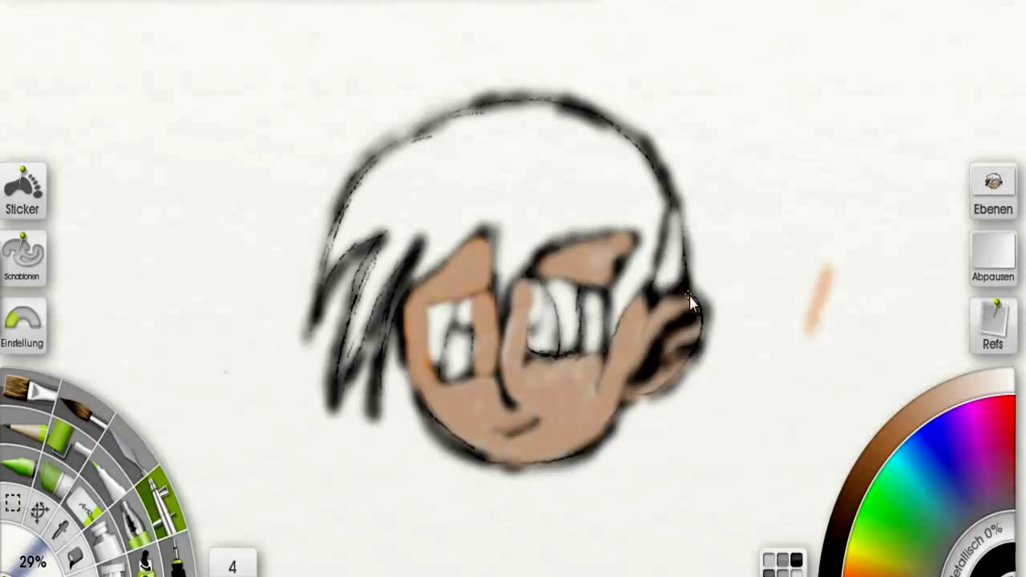
{"action": "left_click_drag", "start_coordinate": [684, 294], "coordinate": [706, 341]}
{"action": "left_click_drag", "start_coordinate": [669, 383], "coordinate": [699, 353]}
{"action": "left_click_drag", "start_coordinate": [894, 433], "coordinate": [928, 420]}
{"action": "mouse_move", "coordinate": [693, 298]}
{"action": "left_mouse_down"}
{"action": "mouse_move", "coordinate": [679, 319]}
{"action": "mouse_move", "coordinate": [692, 337]}
{"action": "mouse_move", "coordinate": [682, 337]}
{"action": "mouse_move", "coordinate": [700, 319]}
{"action": "left_mouse_up"}
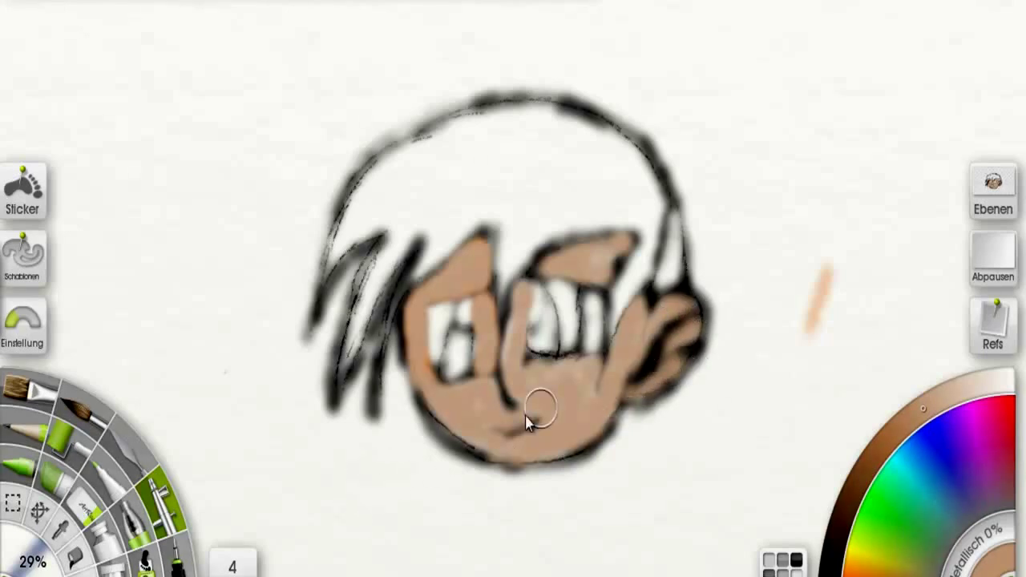
Choose a light cyan blue and paint the irises of both eyes with it
{"action": "left_click", "coordinate": [933, 453]}
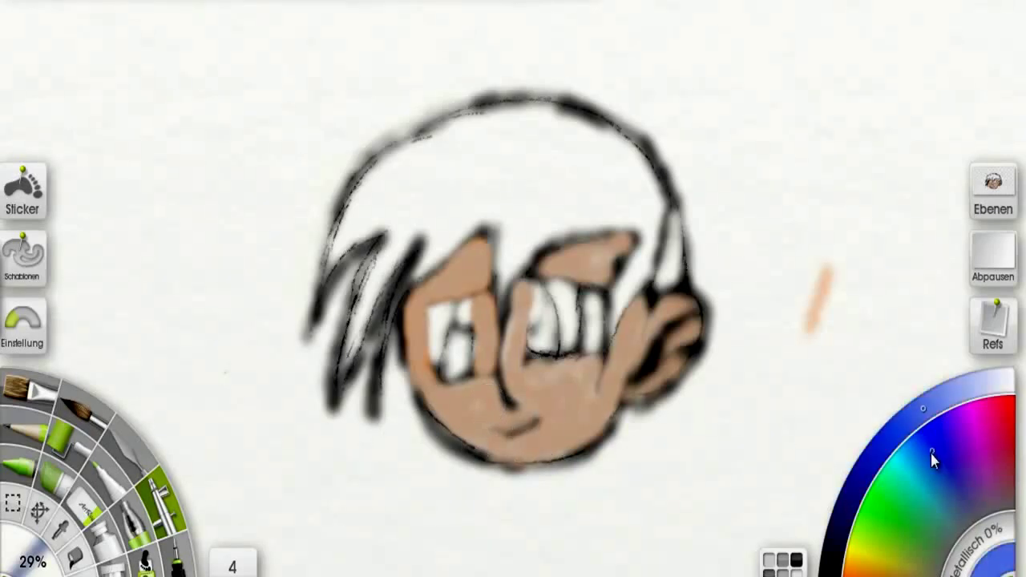
{"action": "left_click_drag", "start_coordinate": [932, 451], "coordinate": [913, 443]}
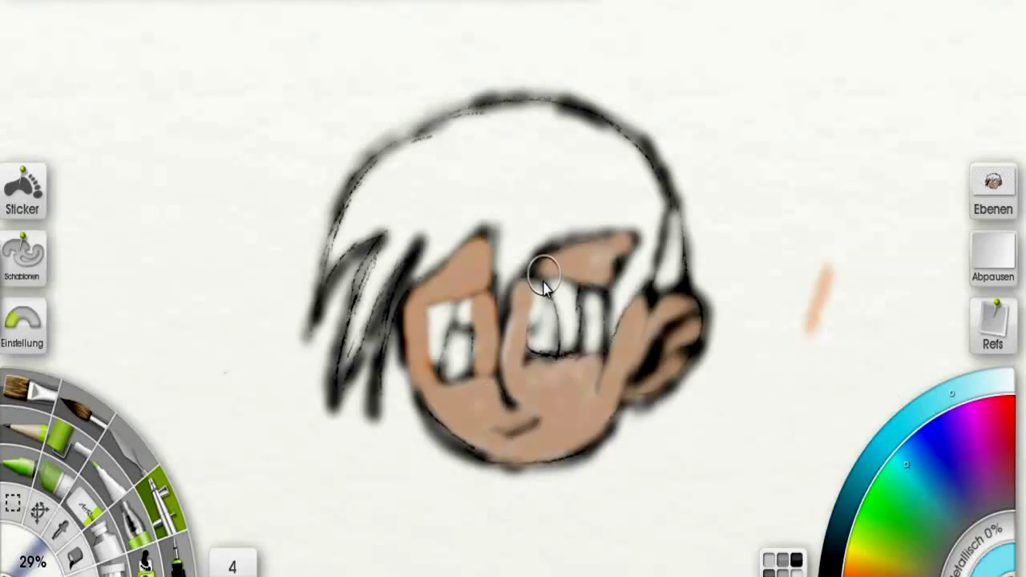
{"action": "mouse_move", "coordinate": [545, 324]}
{"action": "left_mouse_down"}
{"action": "mouse_move", "coordinate": [548, 314]}
{"action": "mouse_move", "coordinate": [544, 343]}
{"action": "left_mouse_up"}
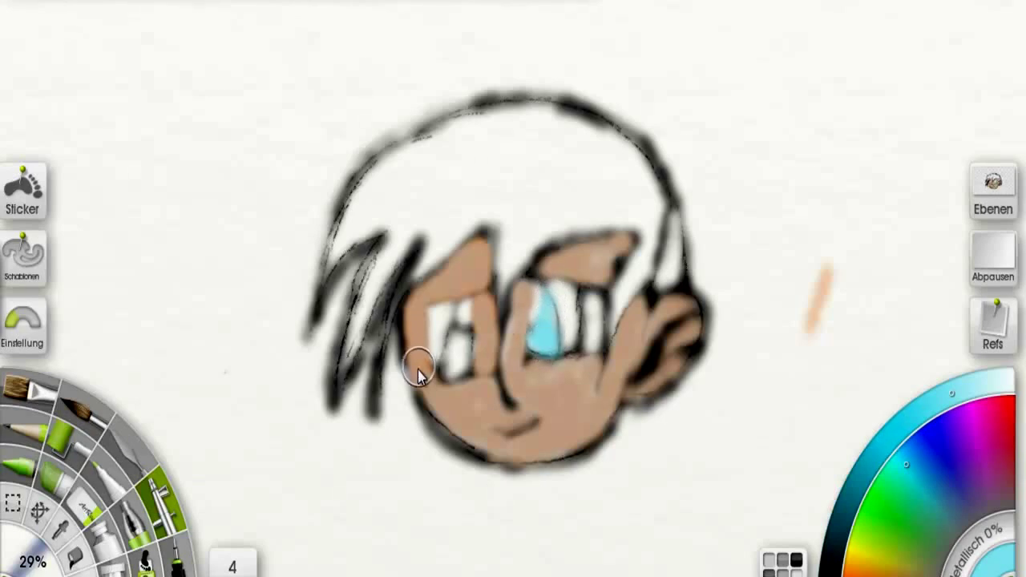
{"action": "mouse_move", "coordinate": [453, 350]}
{"action": "left_mouse_down"}
{"action": "mouse_move", "coordinate": [457, 337]}
{"action": "mouse_move", "coordinate": [463, 344]}
{"action": "mouse_move", "coordinate": [449, 359]}
{"action": "left_mouse_up"}
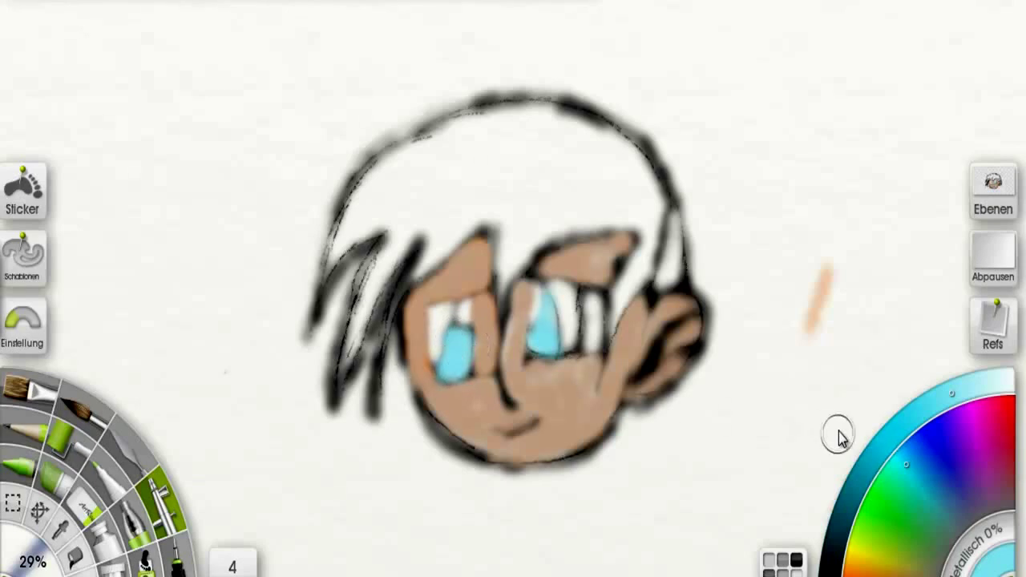
Repaint both irises in dark teal and erase a white highlight in the upper part of the right one
{"action": "left_click_drag", "start_coordinate": [872, 473], "coordinate": [842, 517]}
{"action": "mouse_move", "coordinate": [551, 358]}
{"action": "left_mouse_down"}
{"action": "mouse_move", "coordinate": [545, 332]}
{"action": "mouse_move", "coordinate": [545, 295]}
{"action": "mouse_move", "coordinate": [531, 345]}
{"action": "left_mouse_up"}
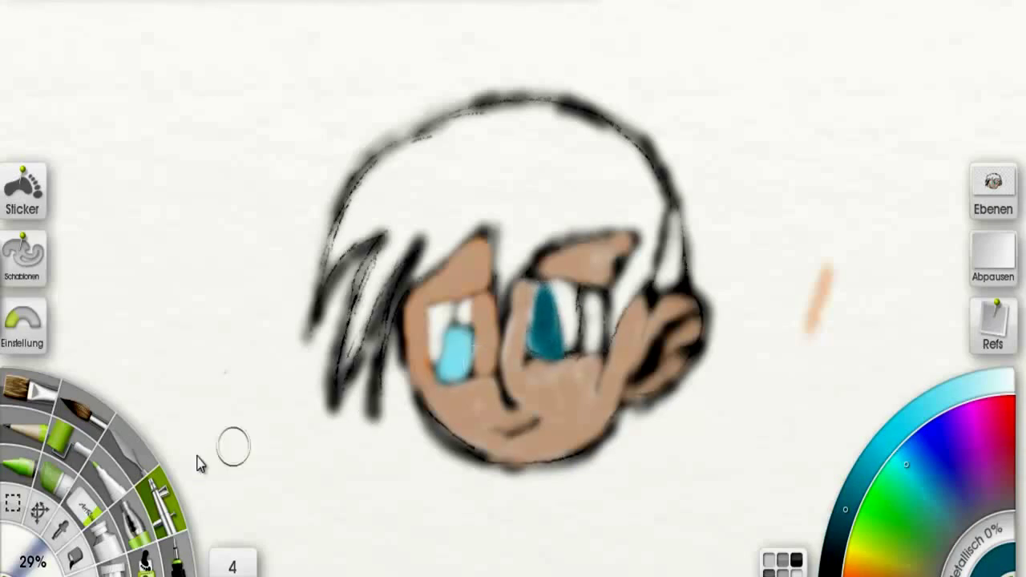
{"action": "left_click", "coordinate": [84, 502]}
{"action": "mouse_move", "coordinate": [535, 324]}
{"action": "left_mouse_down"}
{"action": "mouse_move", "coordinate": [528, 327]}
{"action": "mouse_move", "coordinate": [545, 292]}
{"action": "mouse_move", "coordinate": [536, 336]}
{"action": "left_mouse_up"}
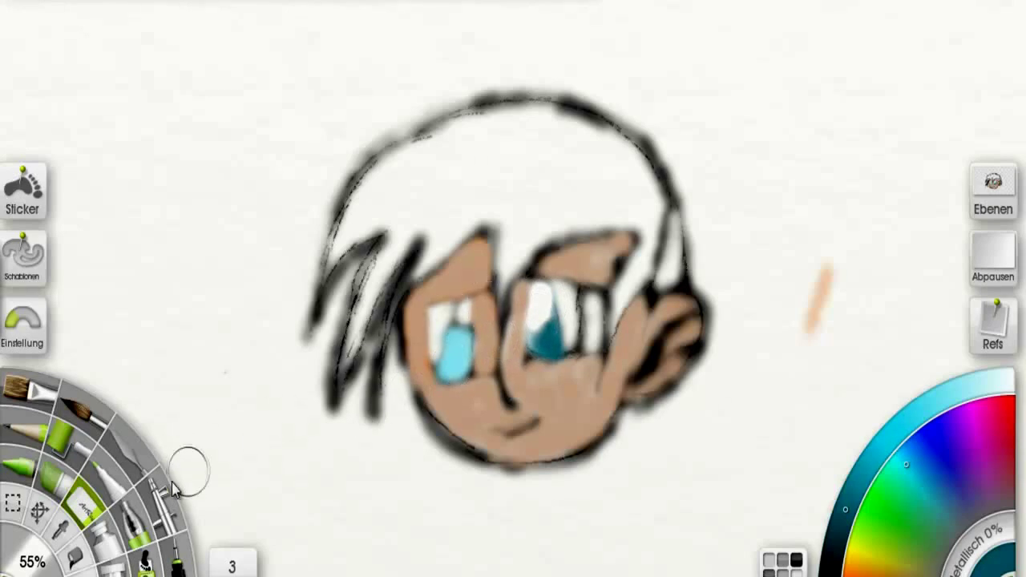
{"action": "left_click", "coordinate": [161, 504]}
{"action": "mouse_move", "coordinate": [451, 344]}
{"action": "left_mouse_down"}
{"action": "mouse_move", "coordinate": [463, 346]}
{"action": "mouse_move", "coordinate": [456, 336]}
{"action": "mouse_move", "coordinate": [447, 367]}
{"action": "mouse_move", "coordinate": [453, 328]}
{"action": "mouse_move", "coordinate": [441, 383]}
{"action": "mouse_move", "coordinate": [453, 353]}
{"action": "mouse_move", "coordinate": [467, 384]}
{"action": "mouse_move", "coordinate": [439, 370]}
{"action": "left_mouse_up"}
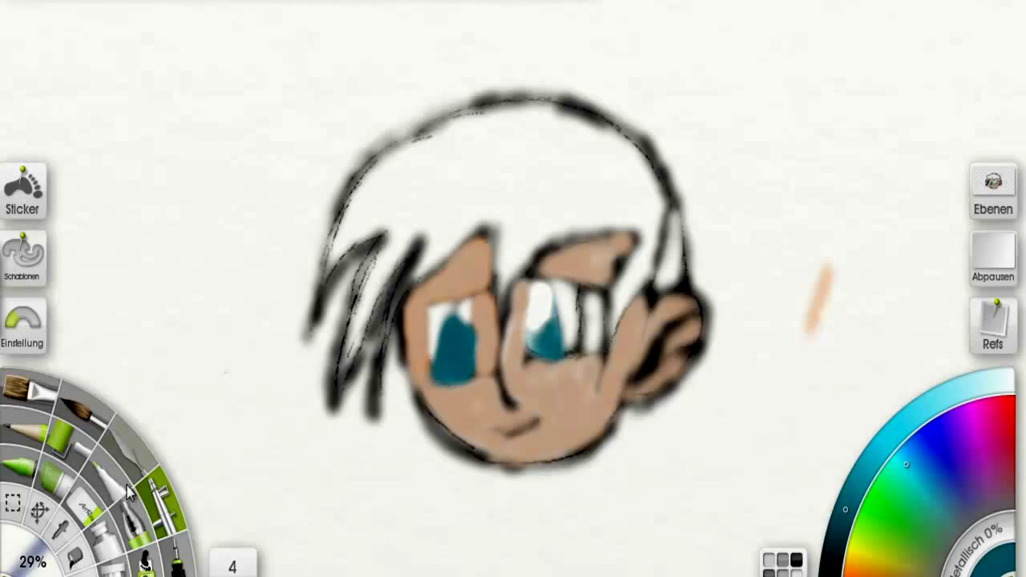
Erase a round highlight in the upper part of the left eye's iris and outline that eye in black with the airbrush
{"action": "left_click", "coordinate": [89, 498]}
{"action": "mouse_move", "coordinate": [476, 314]}
{"action": "left_mouse_down"}
{"action": "mouse_move", "coordinate": [458, 321]}
{"action": "mouse_move", "coordinate": [469, 337]}
{"action": "mouse_move", "coordinate": [457, 316]}
{"action": "mouse_move", "coordinate": [464, 322]}
{"action": "mouse_move", "coordinate": [465, 309]}
{"action": "left_mouse_up"}
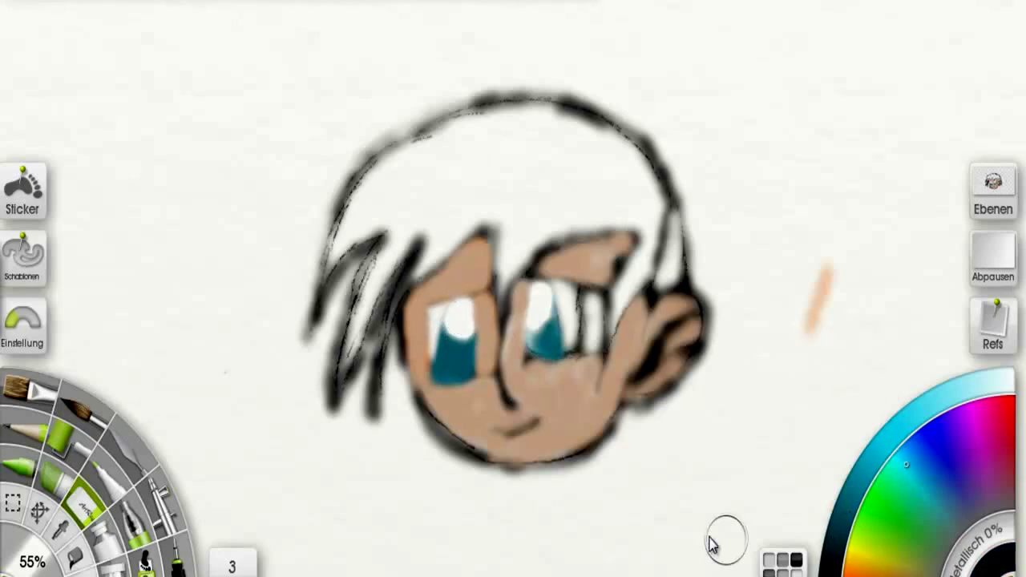
{"action": "left_click", "coordinate": [161, 509]}
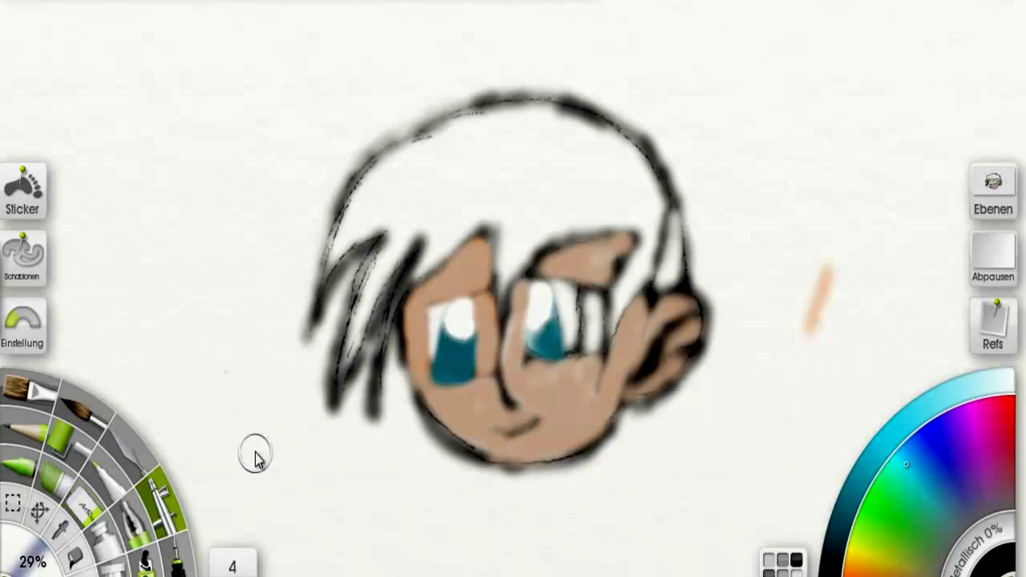
{"action": "mouse_move", "coordinate": [451, 309]}
{"action": "left_mouse_down"}
{"action": "mouse_move", "coordinate": [435, 321]}
{"action": "mouse_move", "coordinate": [431, 368]}
{"action": "left_mouse_up"}
{"action": "mouse_move", "coordinate": [436, 329]}
{"action": "left_mouse_down"}
{"action": "mouse_move", "coordinate": [428, 310]}
{"action": "mouse_move", "coordinate": [433, 385]}
{"action": "mouse_move", "coordinate": [433, 309]}
{"action": "mouse_move", "coordinate": [477, 298]}
{"action": "mouse_move", "coordinate": [426, 307]}
{"action": "left_mouse_up"}
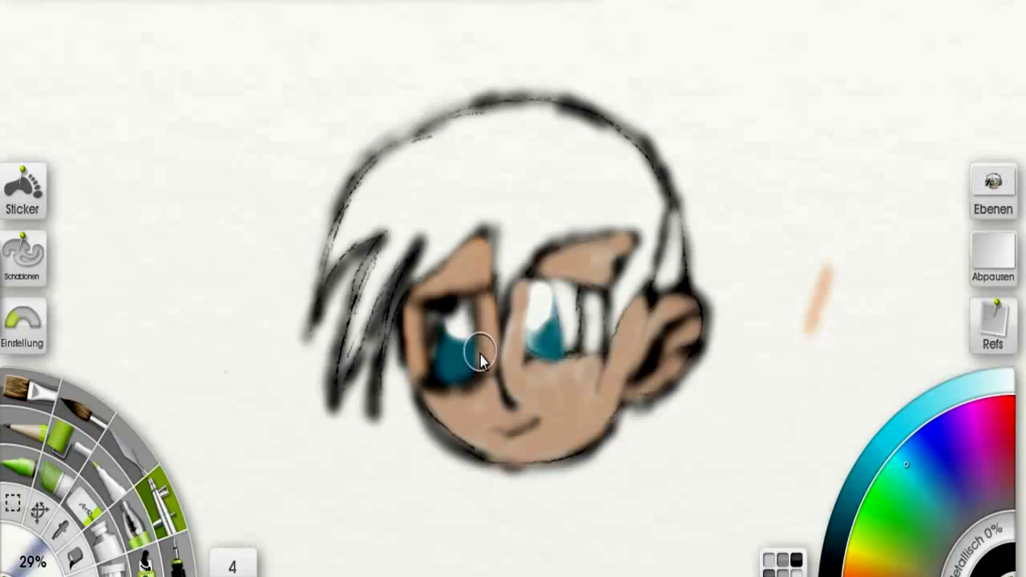
Reduce the eraser size to 27% and clean up the round highlight in the left eye
{"action": "left_click", "coordinate": [94, 513]}
{"action": "mouse_move", "coordinate": [43, 565]}
{"action": "left_mouse_down"}
{"action": "mouse_move", "coordinate": [30, 563]}
{"action": "mouse_move", "coordinate": [44, 568]}
{"action": "left_mouse_up"}
{"action": "left_click", "coordinate": [30, 563]}
{"action": "left_click", "coordinate": [33, 567]}
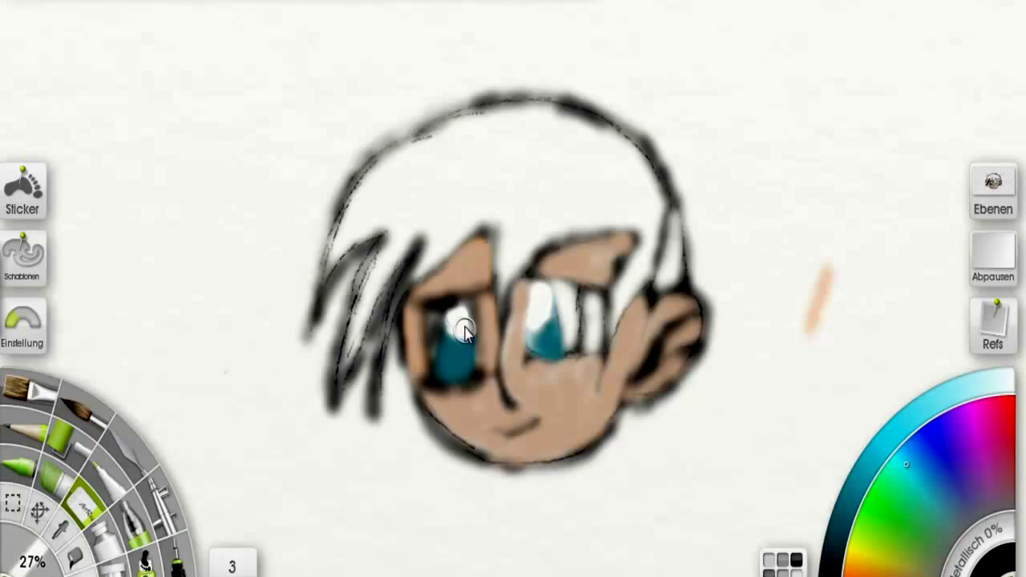
{"action": "mouse_move", "coordinate": [459, 322]}
{"action": "left_mouse_down"}
{"action": "mouse_move", "coordinate": [449, 313]}
{"action": "mouse_move", "coordinate": [465, 309]}
{"action": "left_mouse_up"}
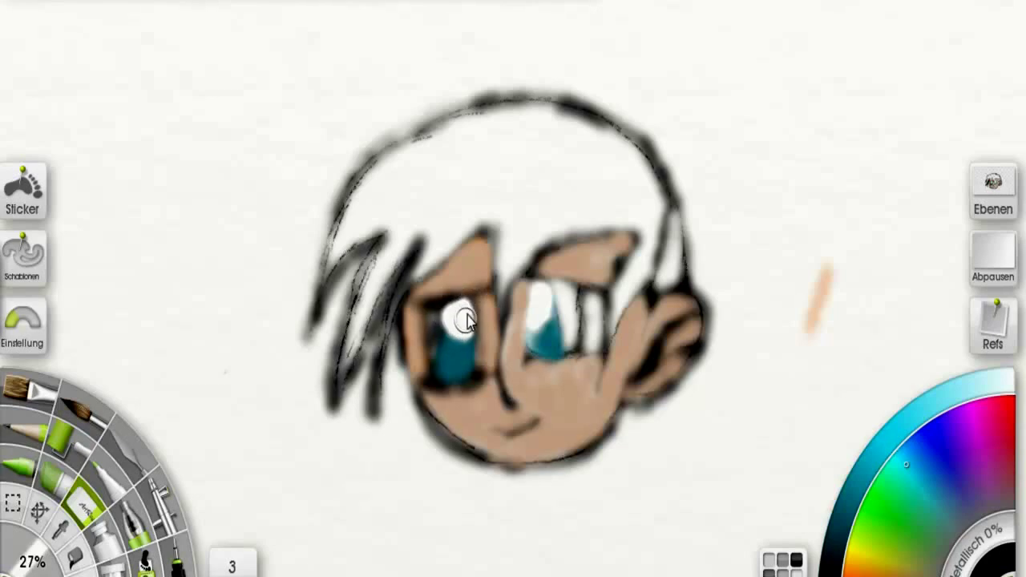
Airbrush black around the left eye's highlight and erase the highlight back to a clean round shape
{"action": "left_click", "coordinate": [164, 505]}
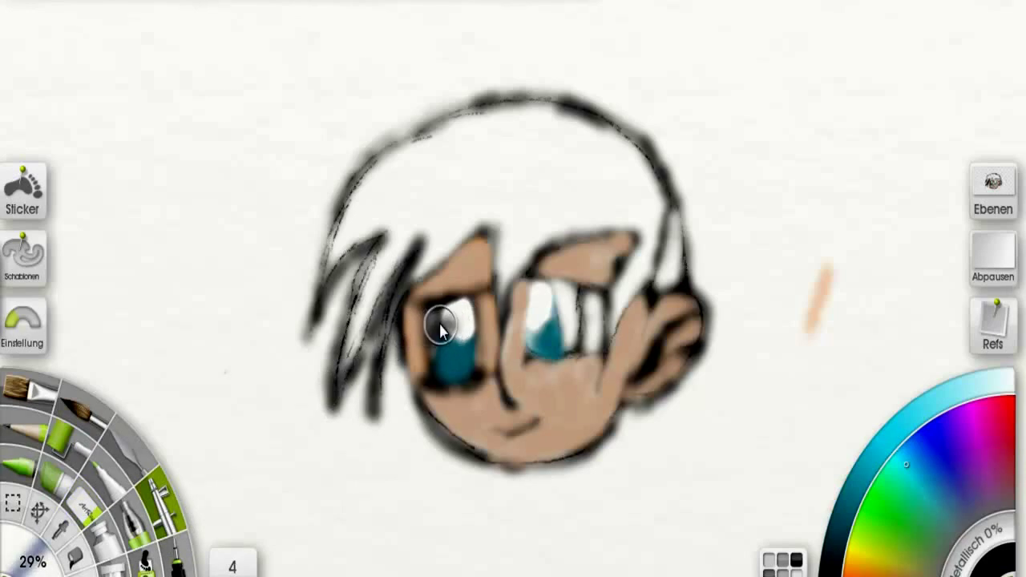
{"action": "mouse_move", "coordinate": [438, 336]}
{"action": "left_mouse_down"}
{"action": "mouse_move", "coordinate": [451, 304]}
{"action": "mouse_move", "coordinate": [457, 318]}
{"action": "left_mouse_up"}
{"action": "left_click", "coordinate": [87, 503]}
{"action": "left_click_drag", "start_coordinate": [455, 317], "coordinate": [465, 339]}
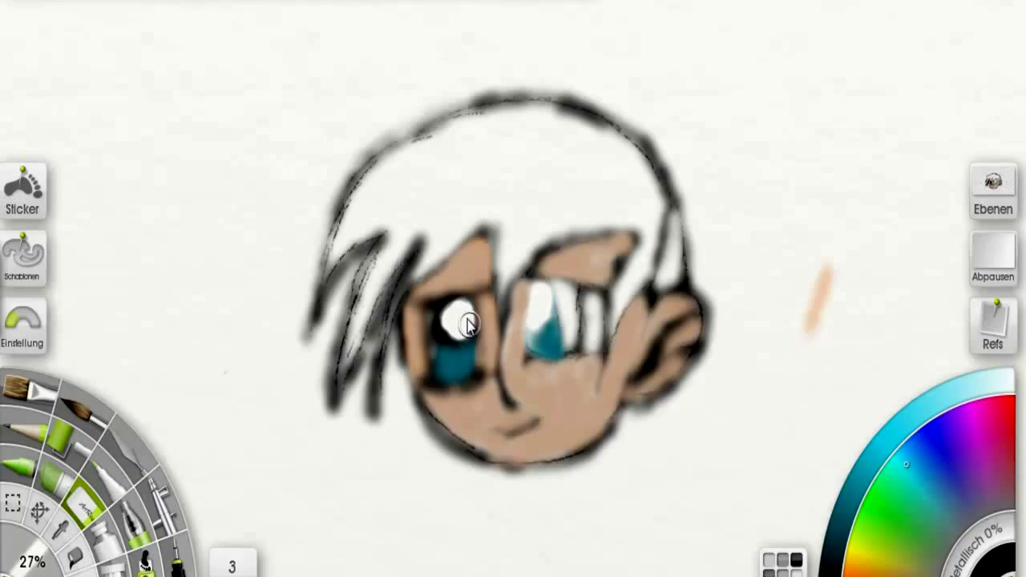
Draw thin black pencil lines inside the left eye's highlight and shade over it with the black airbrush
{"action": "left_click", "coordinate": [24, 424]}
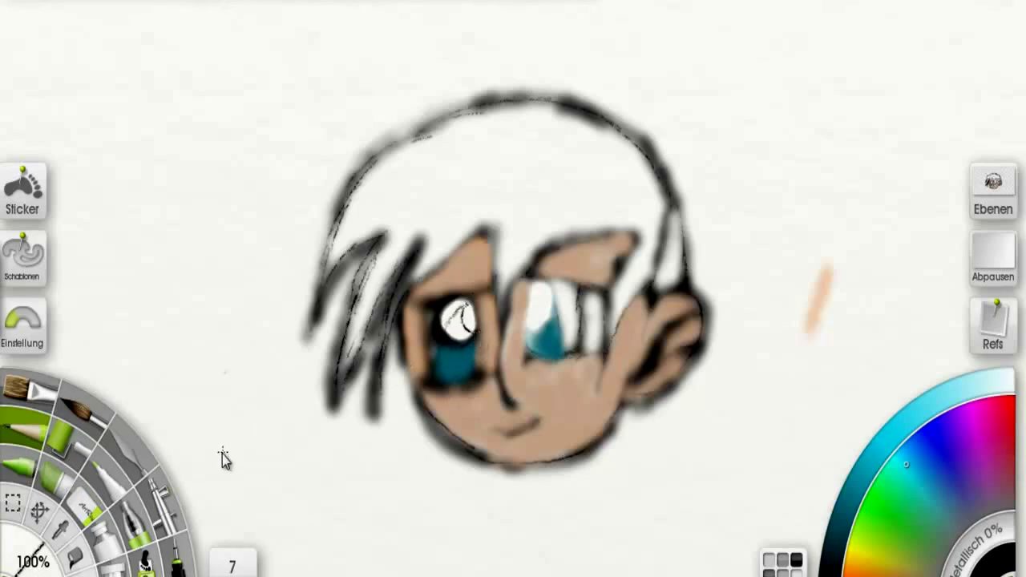
{"action": "left_click", "coordinate": [161, 501]}
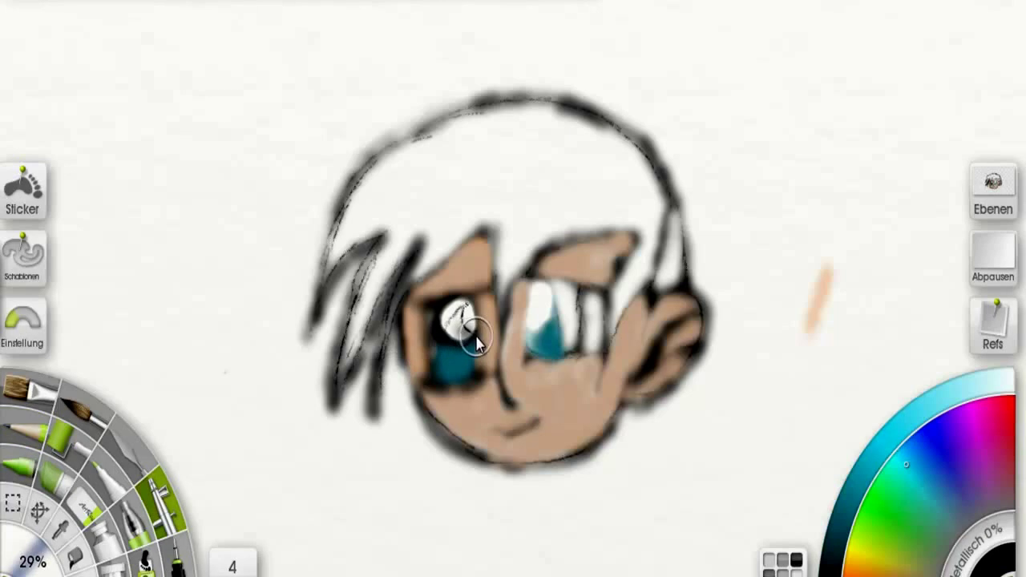
{"action": "mouse_move", "coordinate": [476, 343]}
{"action": "left_mouse_down"}
{"action": "mouse_move", "coordinate": [460, 324]}
{"action": "mouse_move", "coordinate": [467, 309]}
{"action": "mouse_move", "coordinate": [436, 346]}
{"action": "mouse_move", "coordinate": [472, 360]}
{"action": "left_mouse_up"}
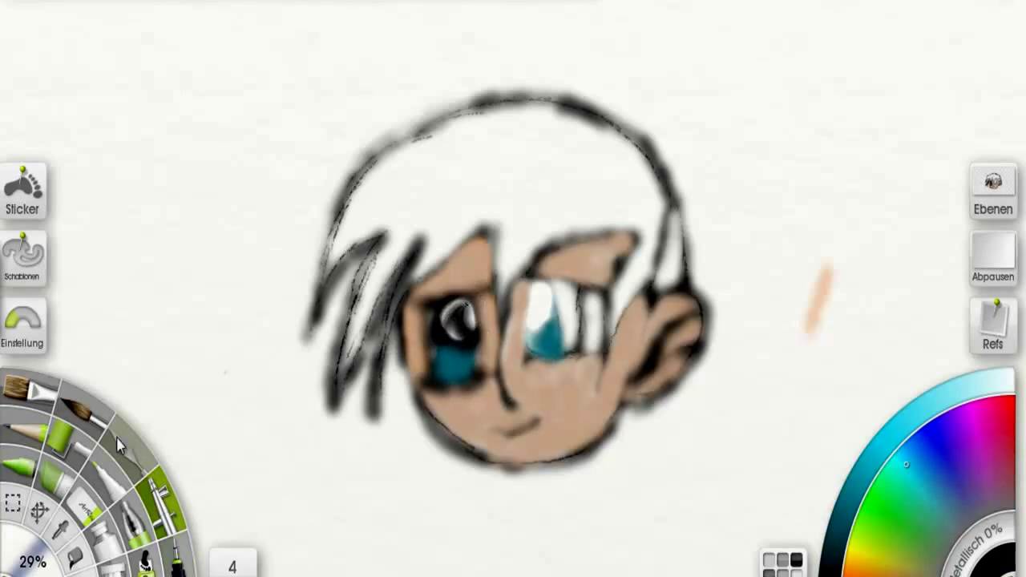
Choose a dark teal and repaint the irises of both eyes with the airbrush, extending them up into the highlights
{"action": "left_click", "coordinate": [906, 425]}
{"action": "left_click", "coordinate": [852, 491]}
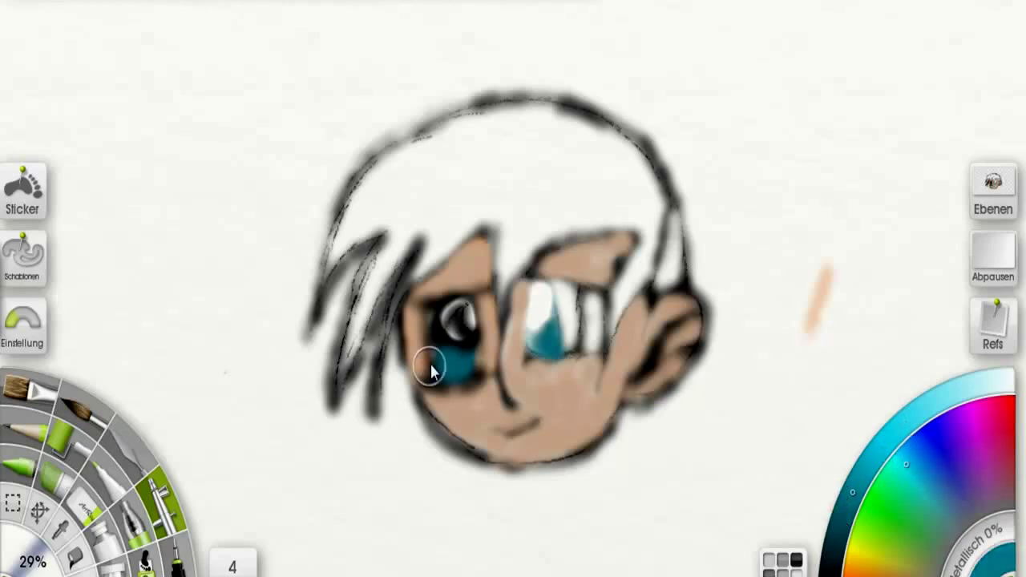
{"action": "mouse_move", "coordinate": [447, 377]}
{"action": "left_mouse_down"}
{"action": "mouse_move", "coordinate": [457, 318]}
{"action": "mouse_move", "coordinate": [473, 341]}
{"action": "mouse_move", "coordinate": [463, 369]}
{"action": "mouse_move", "coordinate": [464, 315]}
{"action": "left_mouse_up"}
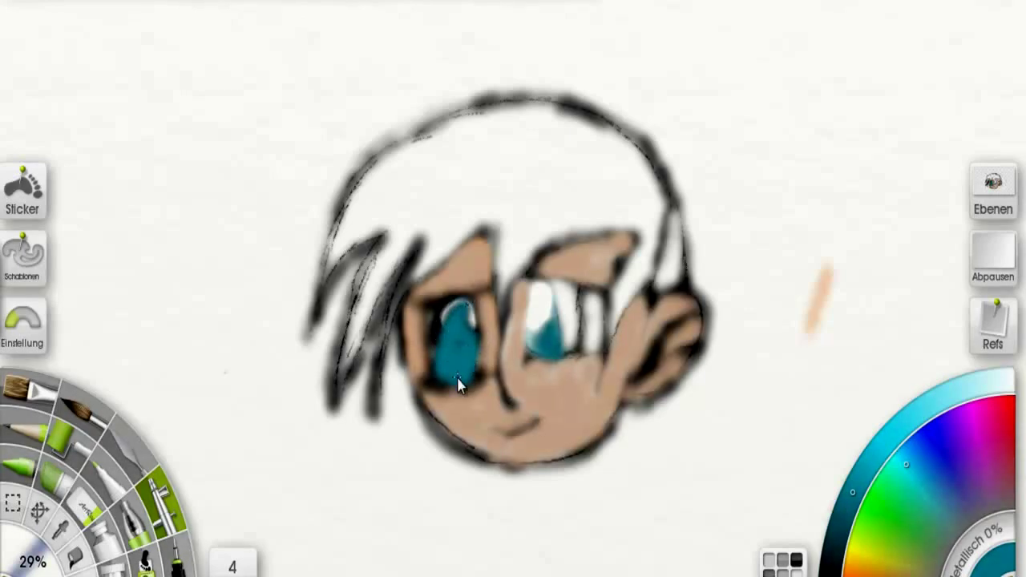
{"action": "left_click_drag", "start_coordinate": [457, 340], "coordinate": [435, 385]}
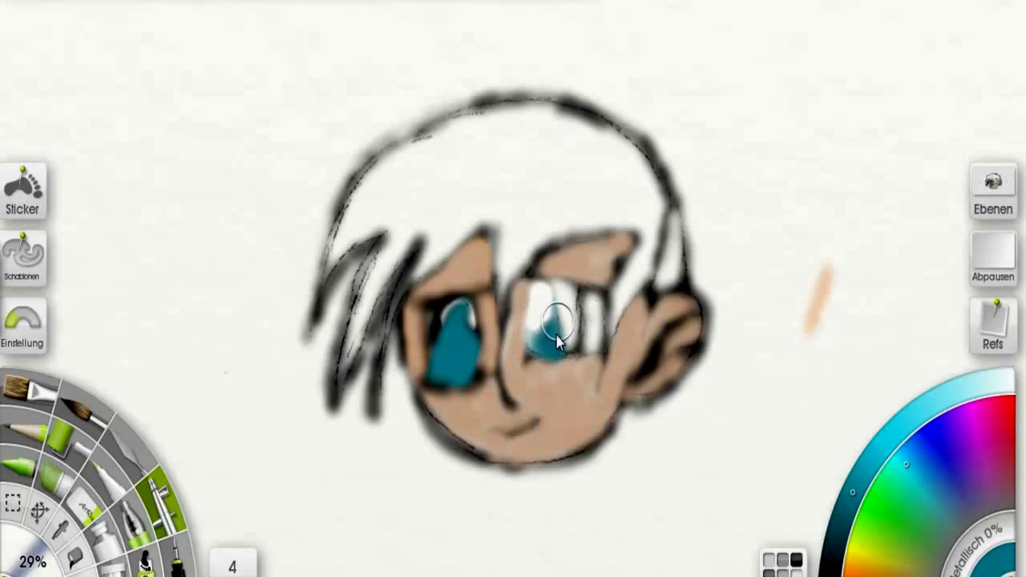
{"action": "mouse_move", "coordinate": [553, 338]}
{"action": "left_mouse_down"}
{"action": "mouse_move", "coordinate": [556, 309]}
{"action": "mouse_move", "coordinate": [556, 344]}
{"action": "mouse_move", "coordinate": [539, 353]}
{"action": "mouse_move", "coordinate": [546, 338]}
{"action": "left_mouse_up"}
{"action": "left_click", "coordinate": [545, 355]}
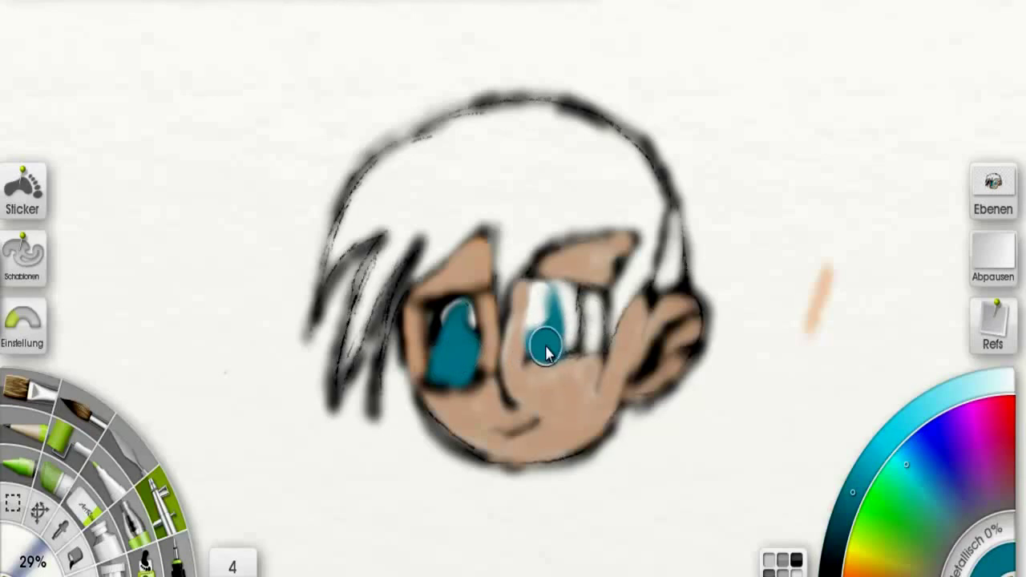
Airbrush thick black lower lids under both eyes and darken the left side of the left eye
{"action": "left_click", "coordinate": [832, 569]}
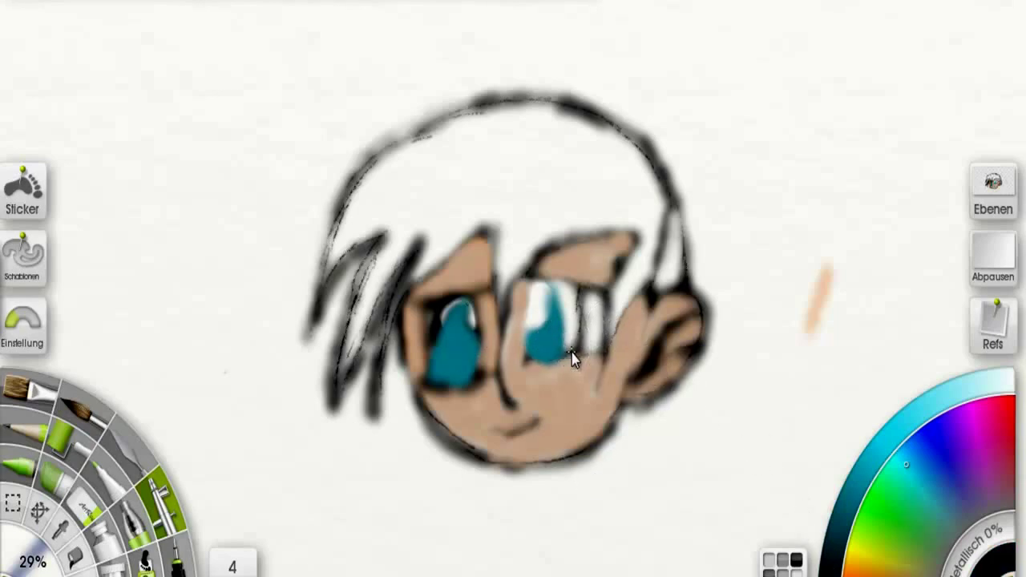
{"action": "left_click_drag", "start_coordinate": [553, 363], "coordinate": [519, 370]}
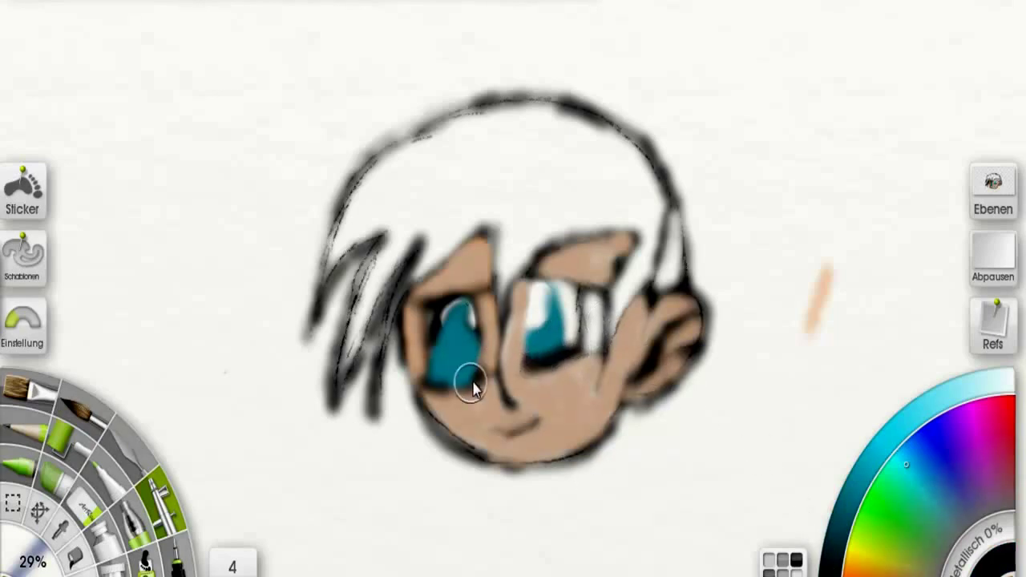
{"action": "mouse_move", "coordinate": [459, 391]}
{"action": "left_mouse_down"}
{"action": "mouse_move", "coordinate": [465, 382]}
{"action": "mouse_move", "coordinate": [429, 394]}
{"action": "mouse_move", "coordinate": [424, 383]}
{"action": "left_mouse_up"}
{"action": "left_click_drag", "start_coordinate": [436, 322], "coordinate": [428, 317]}
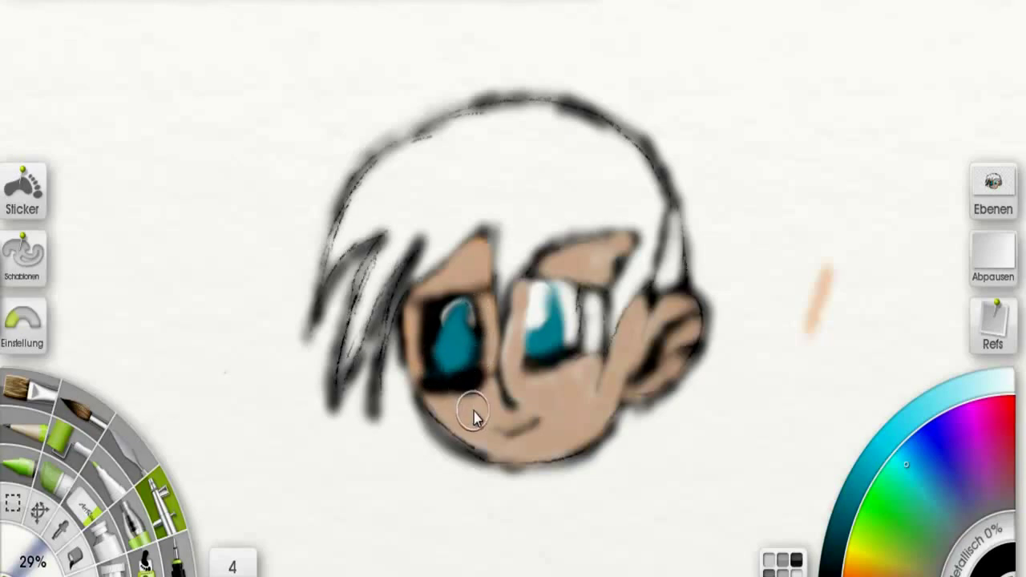
Paint the white of the left eye beside the iris and a round highlight at its upper right in a near-white tone
{"action": "left_click", "coordinate": [465, 321]}
{"action": "scroll", "coordinate": [425, 72], "scroll_direction": "up", "scroll_amount": 3}
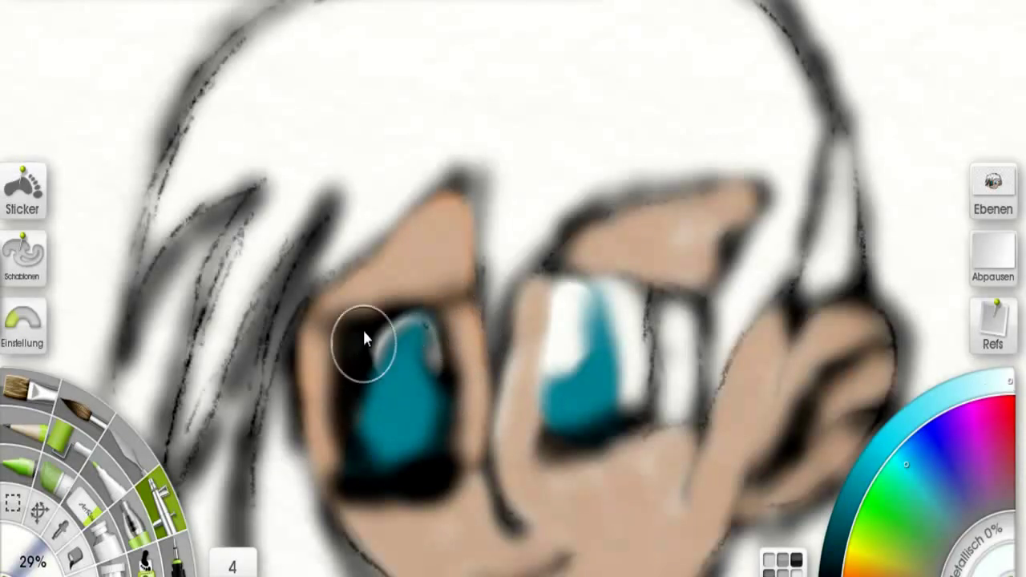
{"action": "mouse_move", "coordinate": [365, 378]}
{"action": "left_mouse_down"}
{"action": "mouse_move", "coordinate": [355, 406]}
{"action": "mouse_move", "coordinate": [422, 355]}
{"action": "left_mouse_up"}
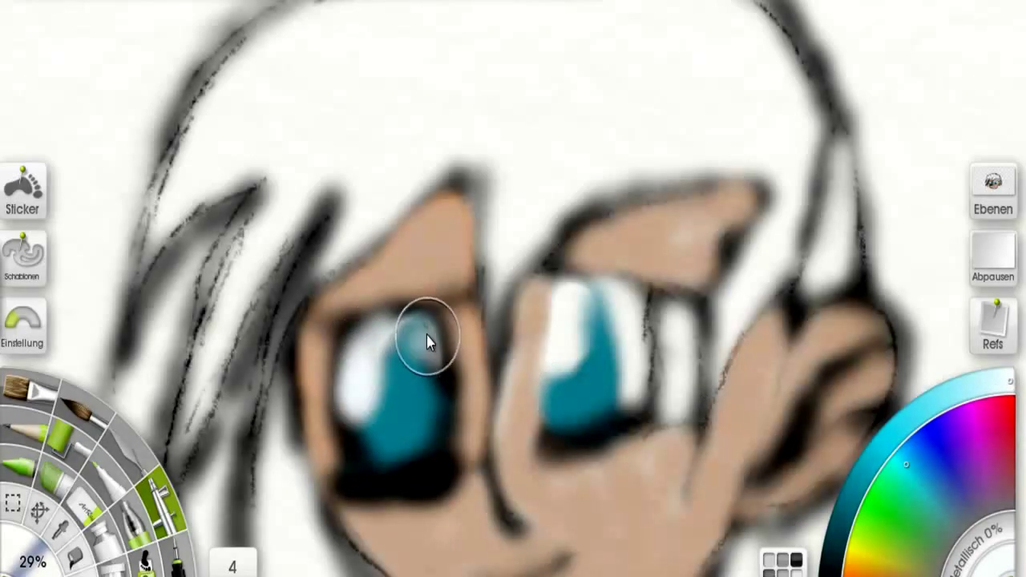
{"action": "mouse_move", "coordinate": [428, 361]}
{"action": "left_mouse_down"}
{"action": "mouse_move", "coordinate": [426, 344]}
{"action": "mouse_move", "coordinate": [374, 374]}
{"action": "mouse_move", "coordinate": [358, 411]}
{"action": "left_mouse_up"}
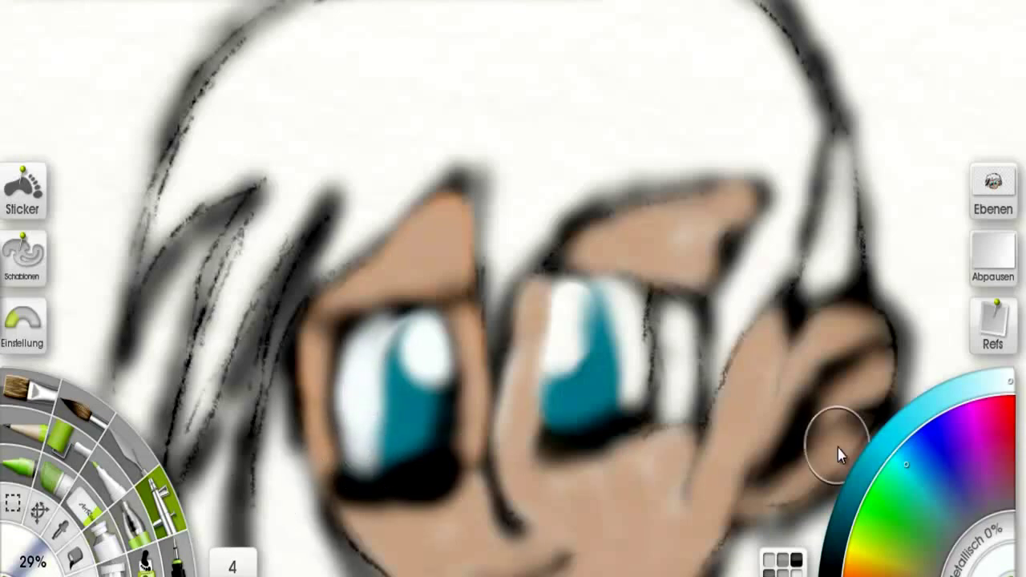
Widen the left iris with teal sampled from the right one, and refine the eye highlights in near-white at 14% brush size
{"action": "left_click", "coordinate": [874, 464]}
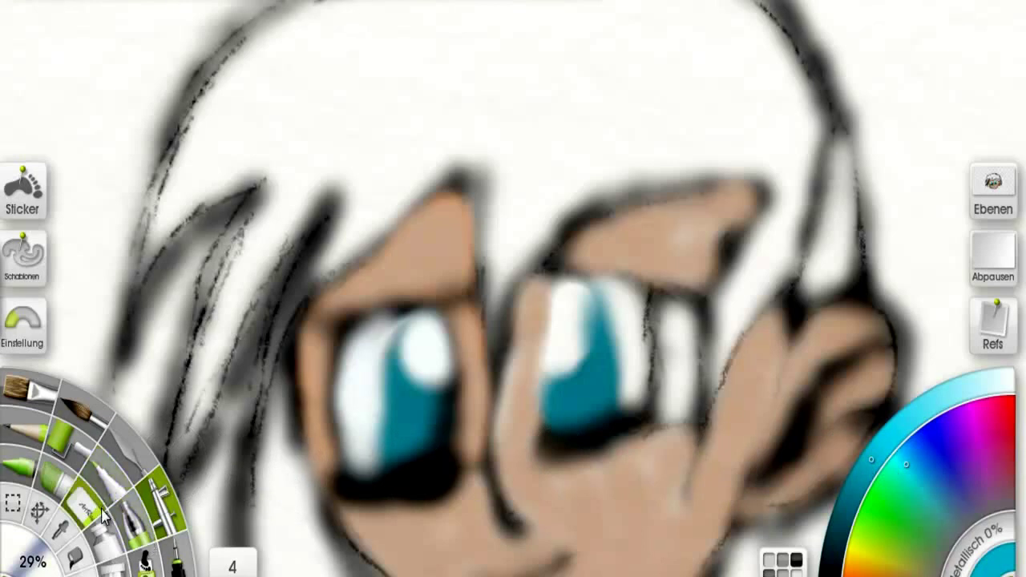
{"action": "left_click", "coordinate": [66, 527]}
{"action": "left_click", "coordinate": [579, 397]}
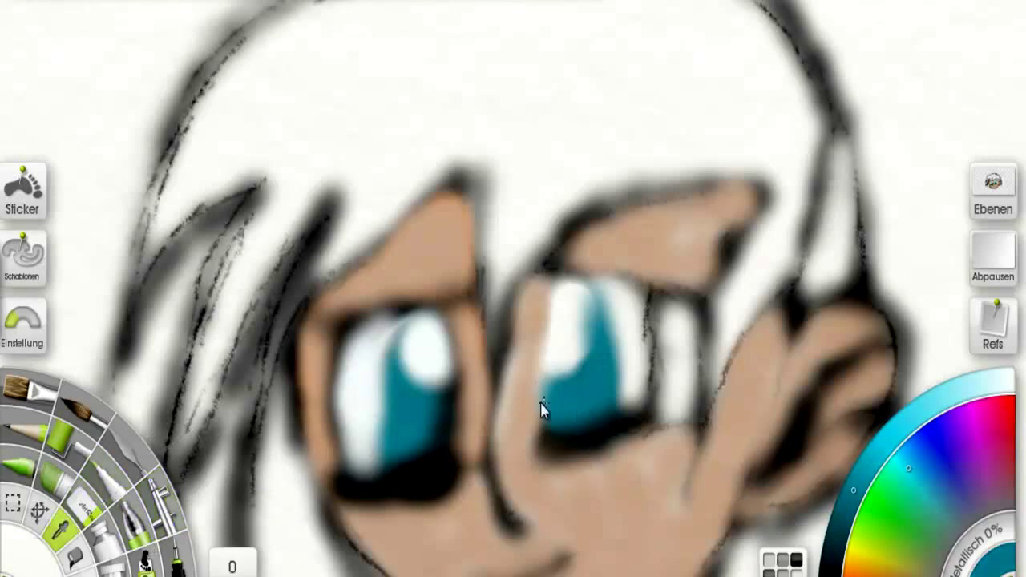
{"action": "left_click", "coordinate": [160, 496]}
{"action": "mouse_move", "coordinate": [400, 409]}
{"action": "left_mouse_down"}
{"action": "mouse_move", "coordinate": [393, 366]}
{"action": "mouse_move", "coordinate": [380, 366]}
{"action": "mouse_move", "coordinate": [384, 451]}
{"action": "mouse_move", "coordinate": [398, 378]}
{"action": "left_mouse_up"}
{"action": "left_click_drag", "start_coordinate": [397, 331], "coordinate": [406, 334]}
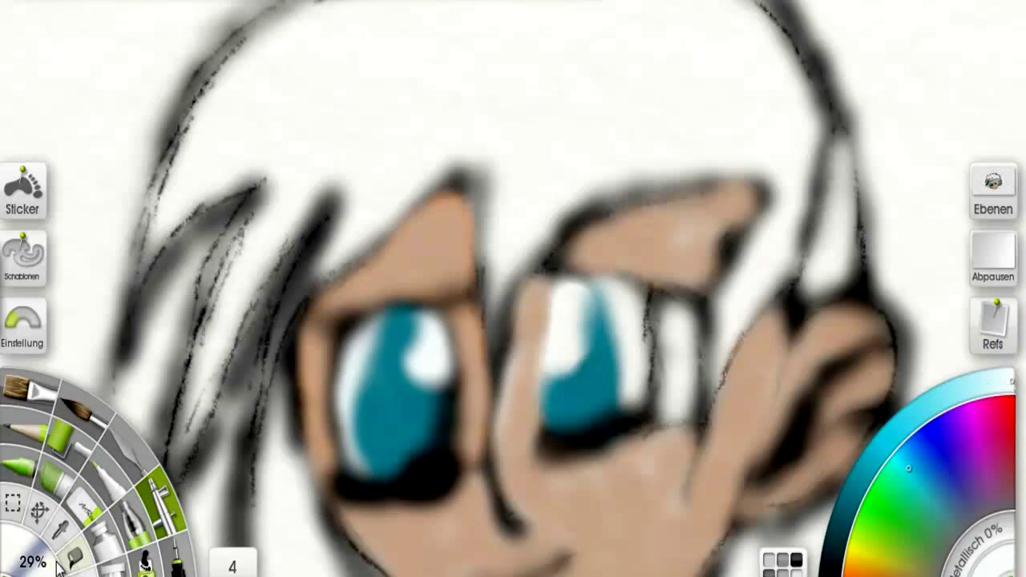
{"action": "left_click_drag", "start_coordinate": [36, 565], "coordinate": [21, 565]}
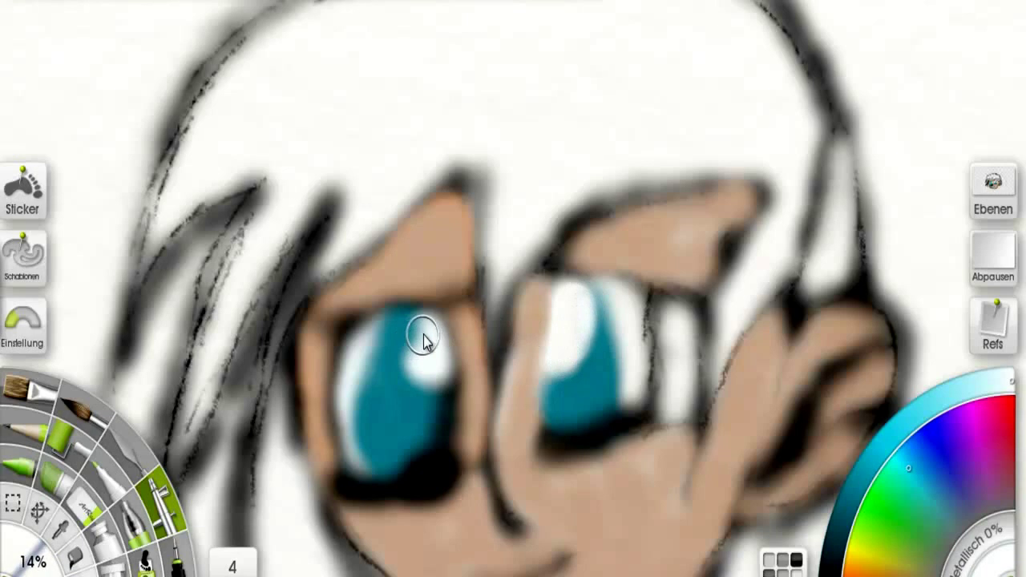
{"action": "mouse_move", "coordinate": [383, 333]}
{"action": "left_mouse_down"}
{"action": "mouse_move", "coordinate": [393, 321]}
{"action": "mouse_move", "coordinate": [377, 348]}
{"action": "mouse_move", "coordinate": [423, 337]}
{"action": "left_mouse_up"}
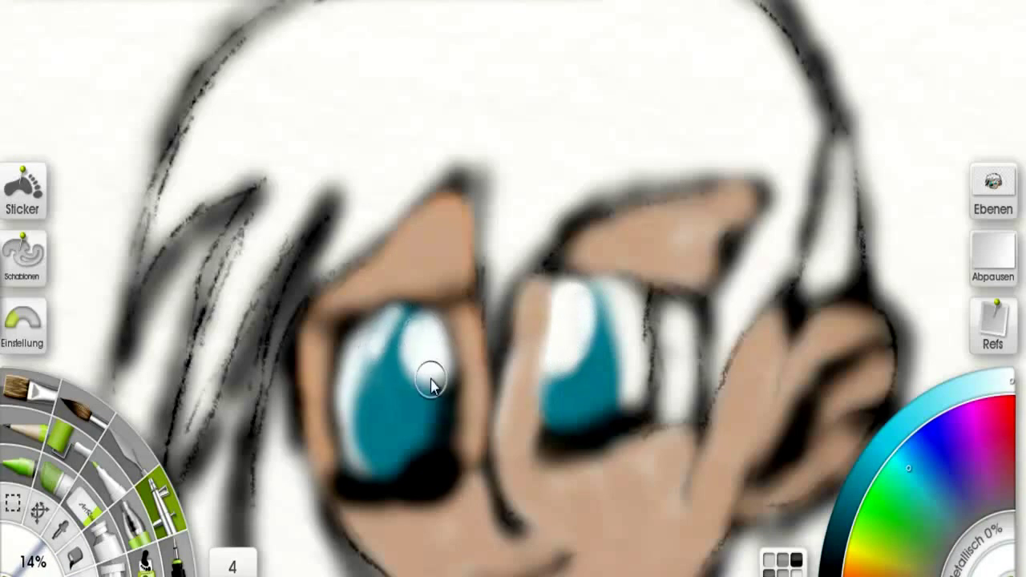
Outline the right eye in black along its inner edge, upper lid and outer side
{"action": "left_click", "coordinate": [832, 567]}
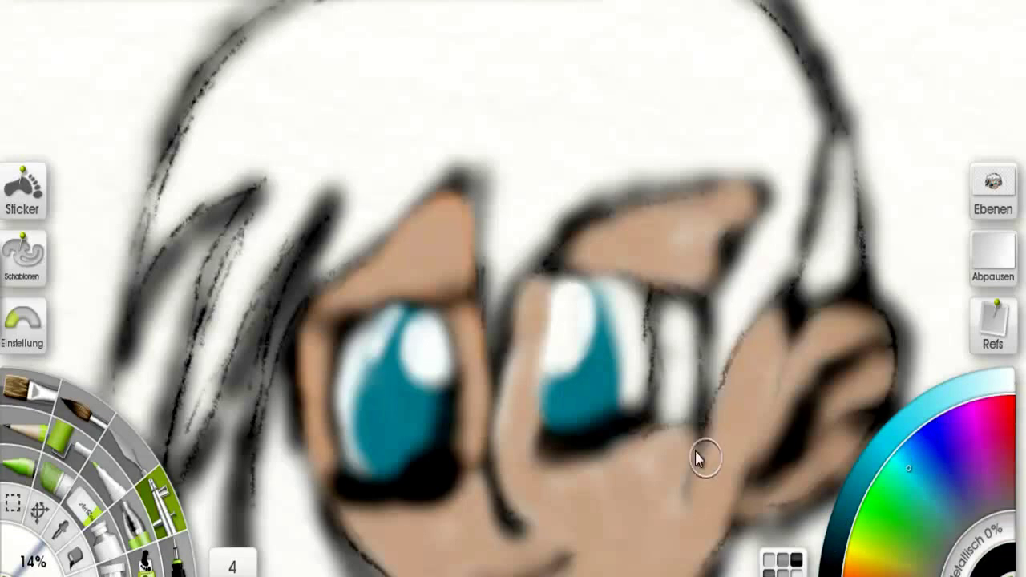
{"action": "left_click", "coordinate": [555, 302]}
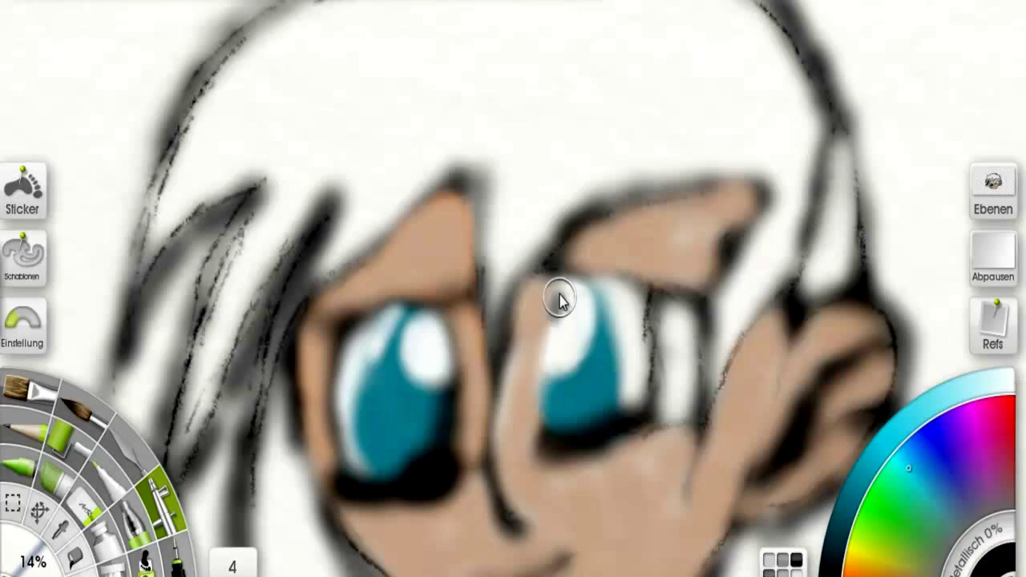
{"action": "left_click_drag", "start_coordinate": [546, 359], "coordinate": [544, 390]}
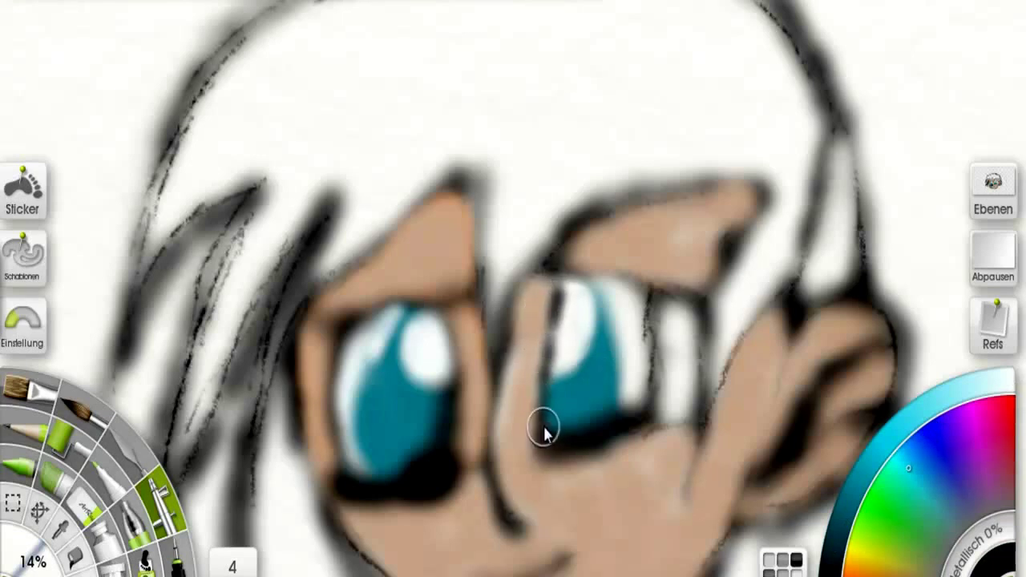
{"action": "mouse_move", "coordinate": [551, 281]}
{"action": "left_mouse_down"}
{"action": "mouse_move", "coordinate": [657, 286]}
{"action": "mouse_move", "coordinate": [666, 295]}
{"action": "mouse_move", "coordinate": [650, 307]}
{"action": "mouse_move", "coordinate": [663, 379]}
{"action": "left_mouse_up"}
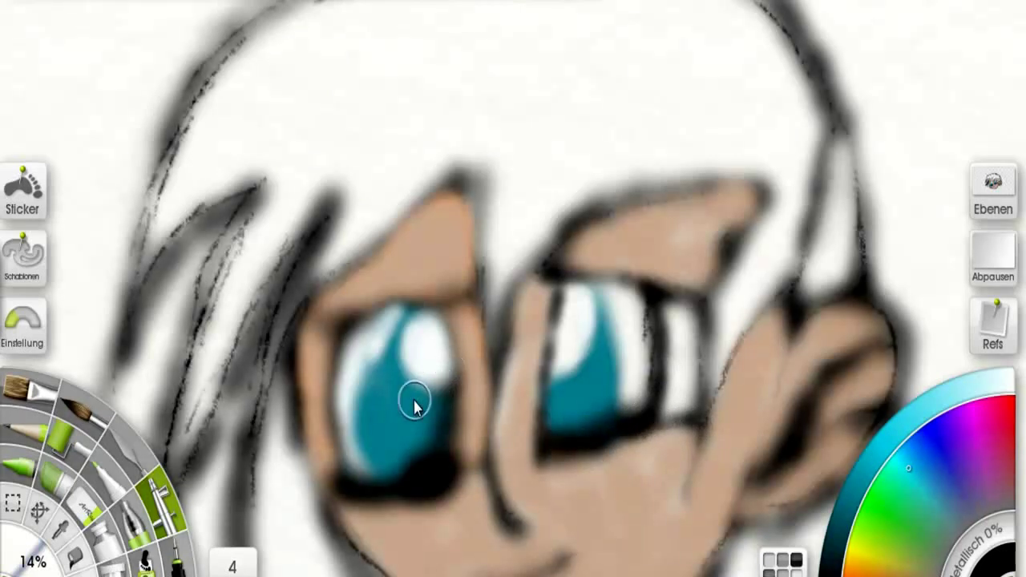
Airbrush the forehead hair and hanging strands on the head's left side in dark reddish-brown at 37% brush size
{"action": "scroll", "coordinate": [513, 289], "scroll_direction": "down", "scroll_amount": 1}
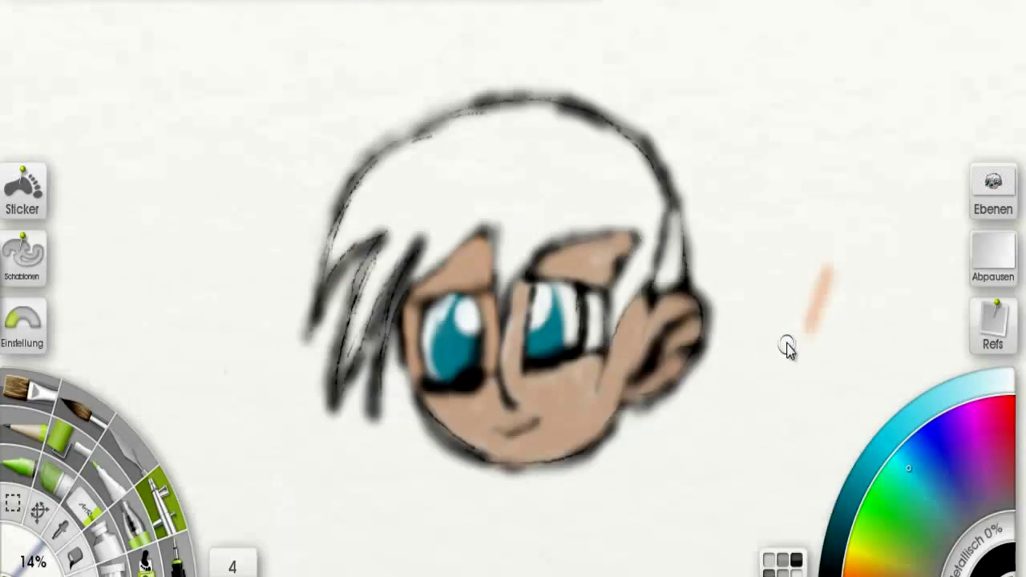
{"action": "left_click_drag", "start_coordinate": [877, 555], "coordinate": [910, 572]}
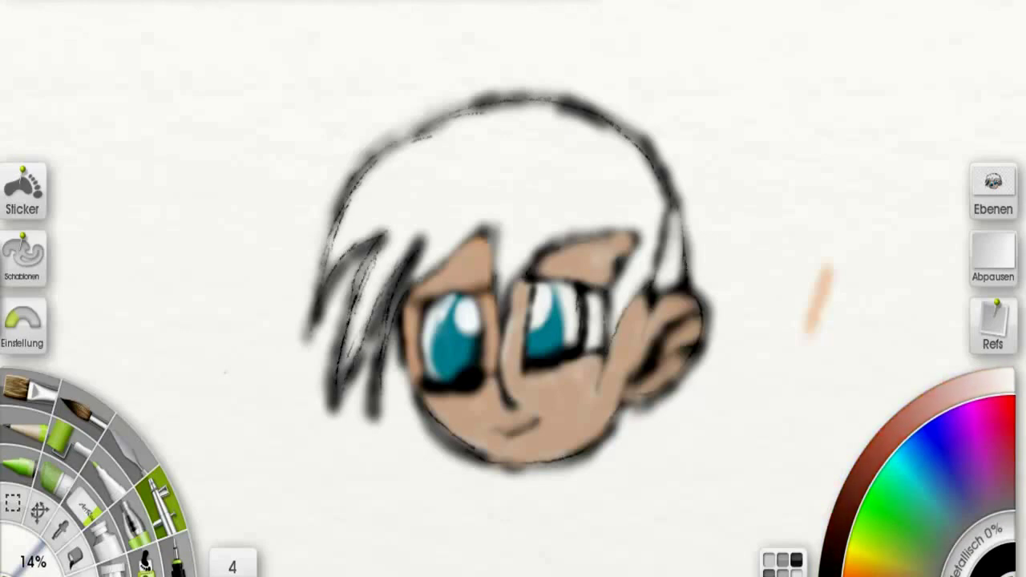
{"action": "left_click", "coordinate": [853, 492]}
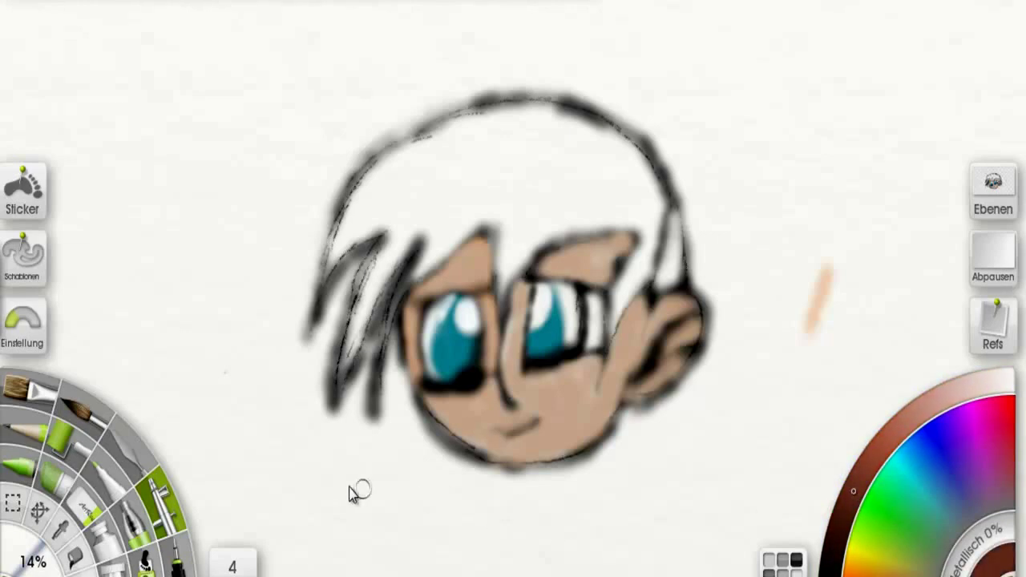
{"action": "left_click_drag", "start_coordinate": [48, 564], "coordinate": [37, 545]}
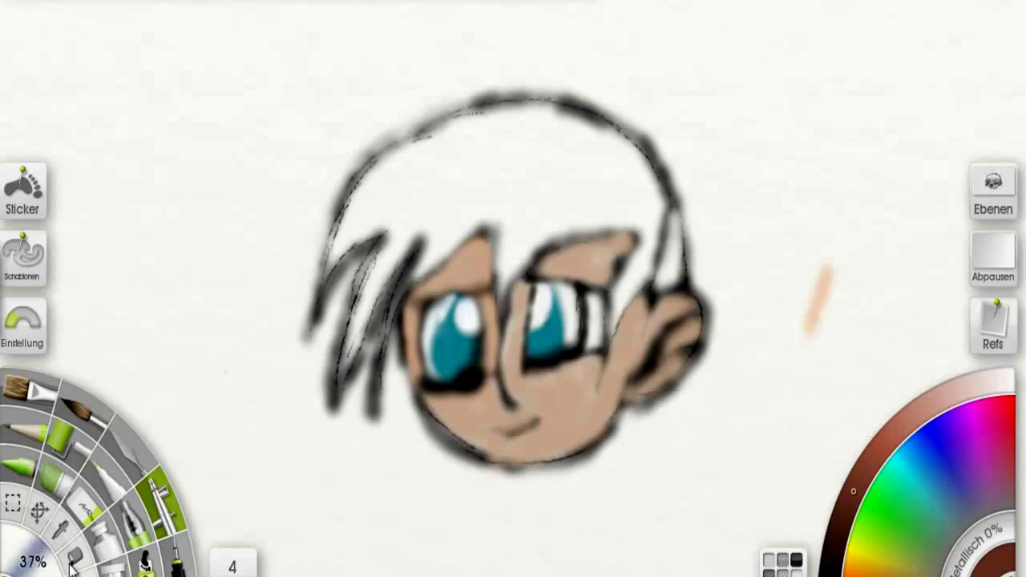
{"action": "mouse_move", "coordinate": [382, 210]}
{"action": "left_mouse_down"}
{"action": "mouse_move", "coordinate": [414, 192]}
{"action": "mouse_move", "coordinate": [415, 160]}
{"action": "mouse_move", "coordinate": [377, 209]}
{"action": "mouse_move", "coordinate": [361, 207]}
{"action": "mouse_move", "coordinate": [328, 286]}
{"action": "mouse_move", "coordinate": [369, 242]}
{"action": "mouse_move", "coordinate": [352, 244]}
{"action": "mouse_move", "coordinate": [403, 227]}
{"action": "left_mouse_up"}
{"action": "mouse_move", "coordinate": [388, 264]}
{"action": "left_mouse_down"}
{"action": "mouse_move", "coordinate": [386, 239]}
{"action": "mouse_move", "coordinate": [336, 383]}
{"action": "left_mouse_up"}
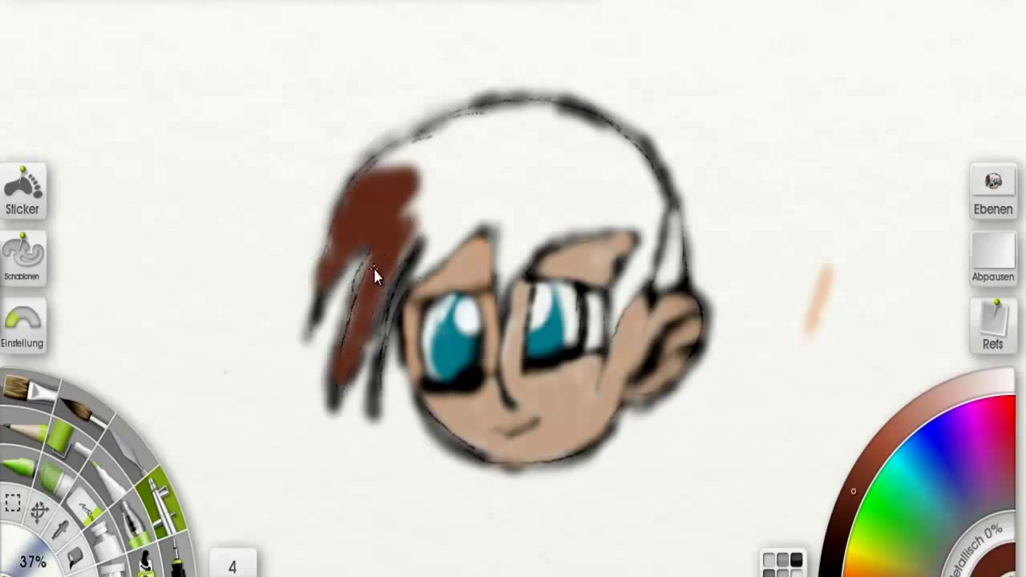
{"action": "mouse_move", "coordinate": [412, 279]}
{"action": "left_mouse_down"}
{"action": "mouse_move", "coordinate": [389, 343]}
{"action": "mouse_move", "coordinate": [393, 315]}
{"action": "left_mouse_up"}
{"action": "mouse_move", "coordinate": [435, 255]}
{"action": "left_mouse_down"}
{"action": "mouse_move", "coordinate": [481, 217]}
{"action": "mouse_move", "coordinate": [497, 218]}
{"action": "mouse_move", "coordinate": [449, 243]}
{"action": "mouse_move", "coordinate": [476, 189]}
{"action": "left_mouse_up"}
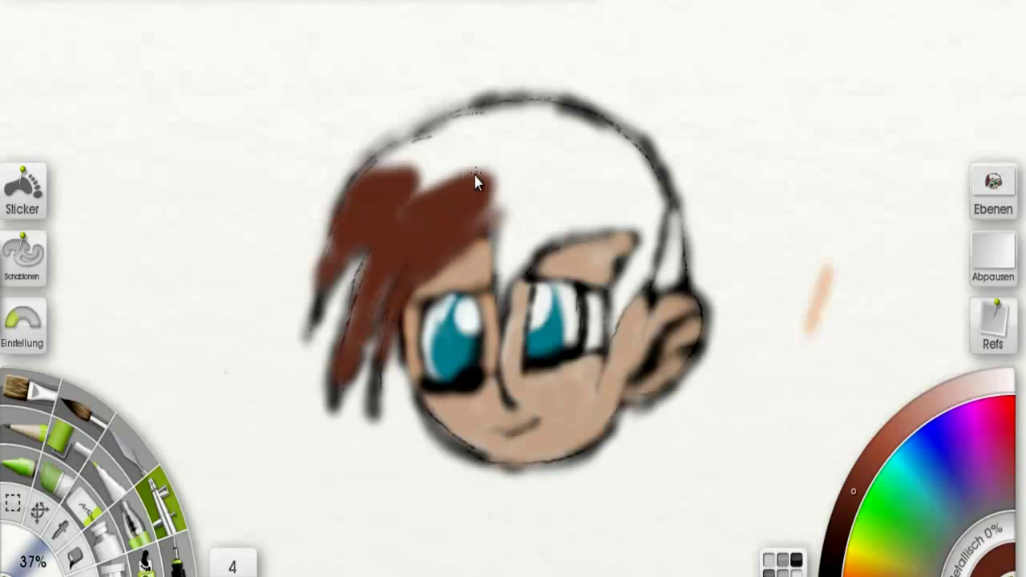
Fill the crown, the lock between the eyes and the hair down to the ear in the same reddish-brown
{"action": "mouse_move", "coordinate": [414, 178]}
{"action": "left_mouse_down"}
{"action": "mouse_move", "coordinate": [367, 190]}
{"action": "mouse_move", "coordinate": [476, 131]}
{"action": "mouse_move", "coordinate": [435, 140]}
{"action": "mouse_move", "coordinate": [421, 156]}
{"action": "mouse_move", "coordinate": [454, 146]}
{"action": "left_mouse_up"}
{"action": "mouse_move", "coordinate": [472, 182]}
{"action": "left_mouse_down"}
{"action": "mouse_move", "coordinate": [512, 178]}
{"action": "mouse_move", "coordinate": [525, 194]}
{"action": "mouse_move", "coordinate": [482, 205]}
{"action": "mouse_move", "coordinate": [560, 191]}
{"action": "mouse_move", "coordinate": [500, 173]}
{"action": "mouse_move", "coordinate": [487, 148]}
{"action": "mouse_move", "coordinate": [520, 128]}
{"action": "mouse_move", "coordinate": [454, 117]}
{"action": "mouse_move", "coordinate": [573, 122]}
{"action": "mouse_move", "coordinate": [519, 105]}
{"action": "mouse_move", "coordinate": [610, 137]}
{"action": "mouse_move", "coordinate": [563, 124]}
{"action": "mouse_move", "coordinate": [613, 162]}
{"action": "mouse_move", "coordinate": [569, 187]}
{"action": "mouse_move", "coordinate": [540, 224]}
{"action": "mouse_move", "coordinate": [565, 196]}
{"action": "mouse_move", "coordinate": [563, 218]}
{"action": "mouse_move", "coordinate": [593, 202]}
{"action": "mouse_move", "coordinate": [513, 220]}
{"action": "left_mouse_up"}
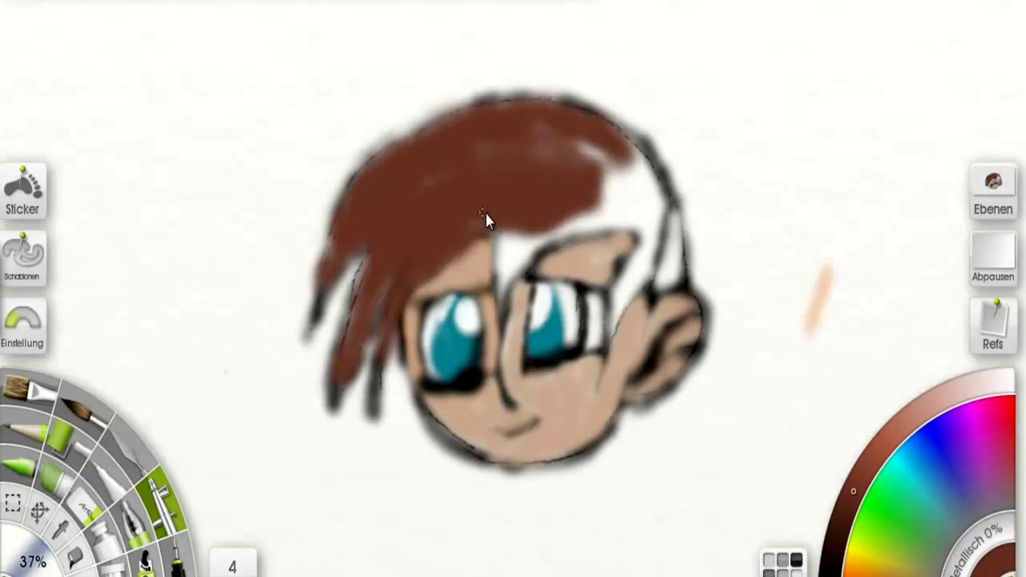
{"action": "mouse_move", "coordinate": [498, 301]}
{"action": "left_mouse_down"}
{"action": "mouse_move", "coordinate": [534, 229]}
{"action": "mouse_move", "coordinate": [522, 267]}
{"action": "left_mouse_up"}
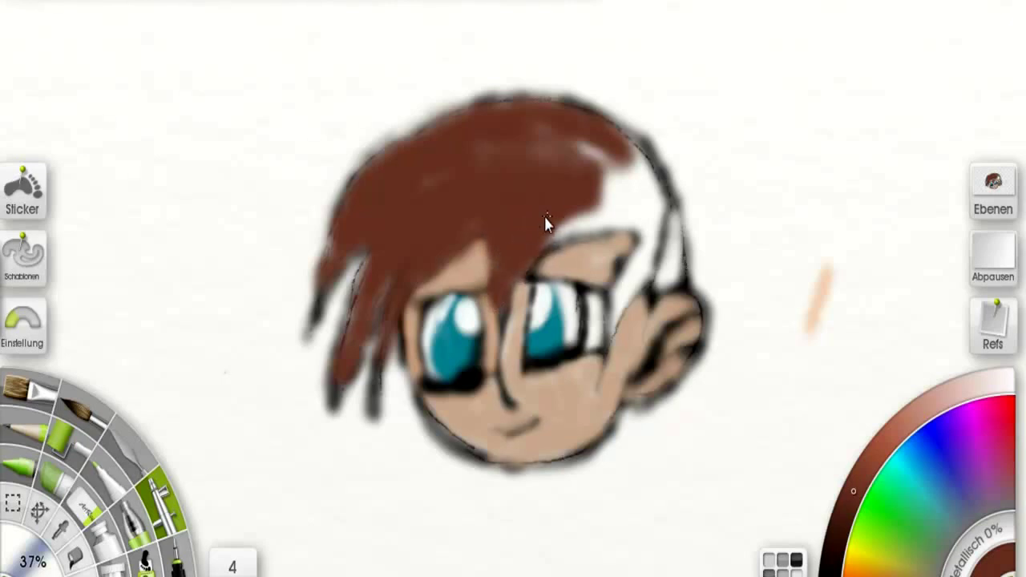
{"action": "mouse_move", "coordinate": [568, 226]}
{"action": "left_mouse_down"}
{"action": "mouse_move", "coordinate": [614, 213]}
{"action": "mouse_move", "coordinate": [658, 230]}
{"action": "left_mouse_up"}
{"action": "mouse_move", "coordinate": [637, 269]}
{"action": "left_mouse_down"}
{"action": "mouse_move", "coordinate": [612, 328]}
{"action": "mouse_move", "coordinate": [664, 233]}
{"action": "mouse_move", "coordinate": [648, 282]}
{"action": "mouse_move", "coordinate": [670, 285]}
{"action": "mouse_move", "coordinate": [676, 236]}
{"action": "mouse_move", "coordinate": [682, 288]}
{"action": "mouse_move", "coordinate": [662, 215]}
{"action": "left_mouse_up"}
{"action": "mouse_move", "coordinate": [631, 145]}
{"action": "left_mouse_down"}
{"action": "mouse_move", "coordinate": [577, 151]}
{"action": "mouse_move", "coordinate": [601, 156]}
{"action": "mouse_move", "coordinate": [592, 180]}
{"action": "mouse_move", "coordinate": [617, 194]}
{"action": "mouse_move", "coordinate": [585, 224]}
{"action": "mouse_move", "coordinate": [651, 205]}
{"action": "mouse_move", "coordinate": [626, 178]}
{"action": "left_mouse_up"}
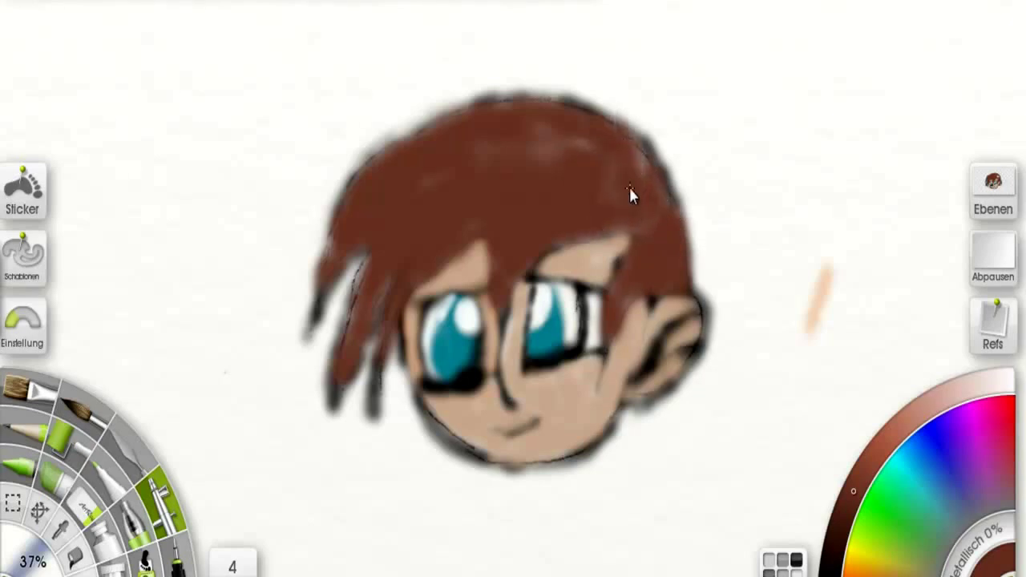
Apply a layer blur with a radius of 2.7 px
{"action": "left_click", "coordinate": [96, 0]}
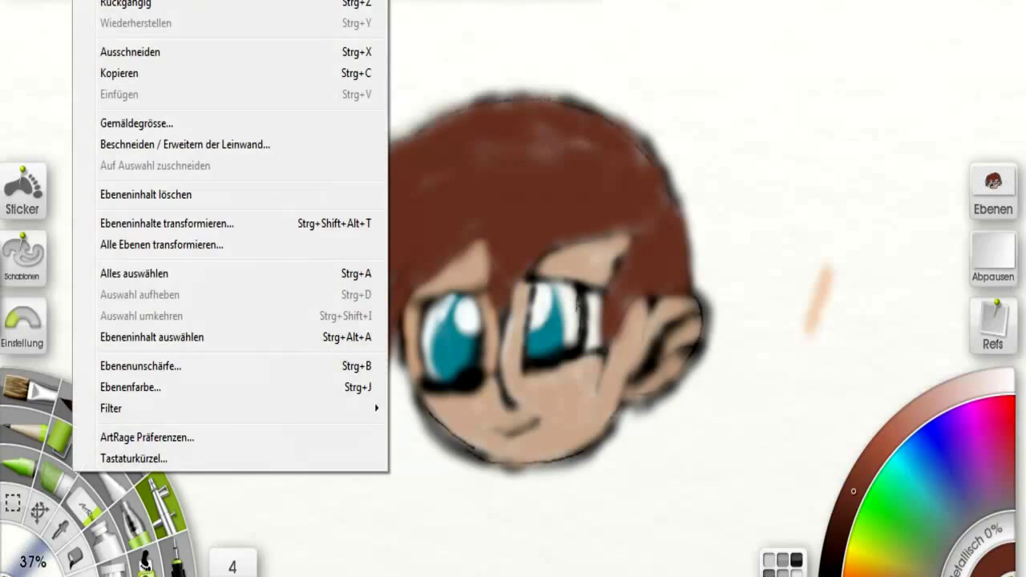
{"action": "left_click", "coordinate": [160, 364]}
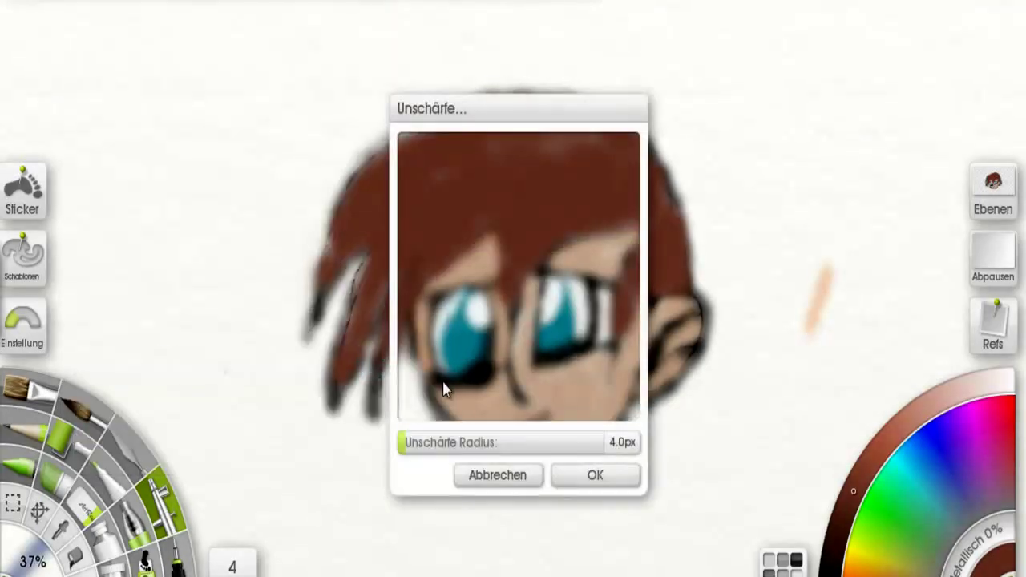
{"action": "left_click", "coordinate": [525, 446]}
{"action": "left_click_drag", "start_coordinate": [489, 453], "coordinate": [399, 458]}
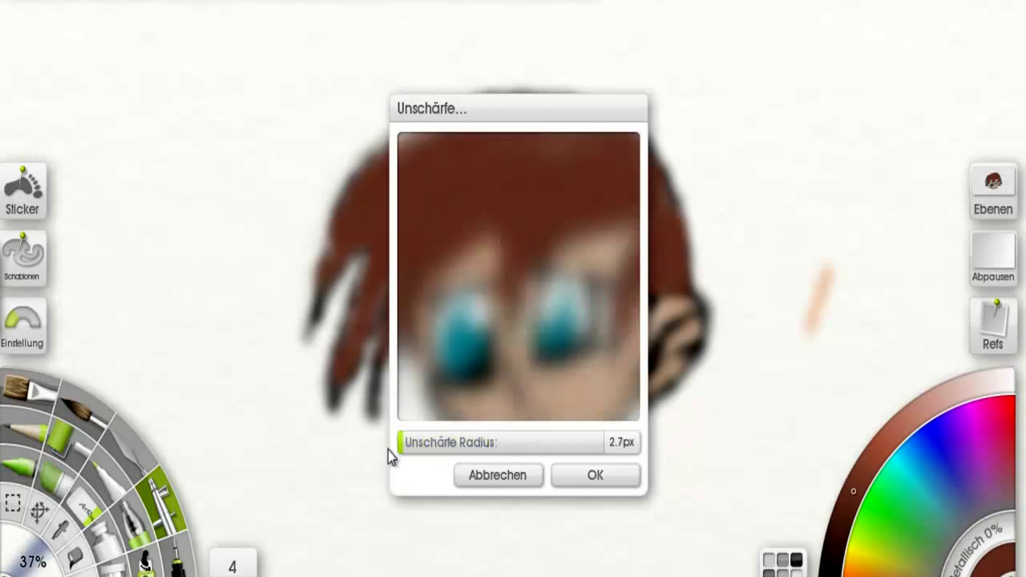
{"action": "left_click", "coordinate": [575, 481]}
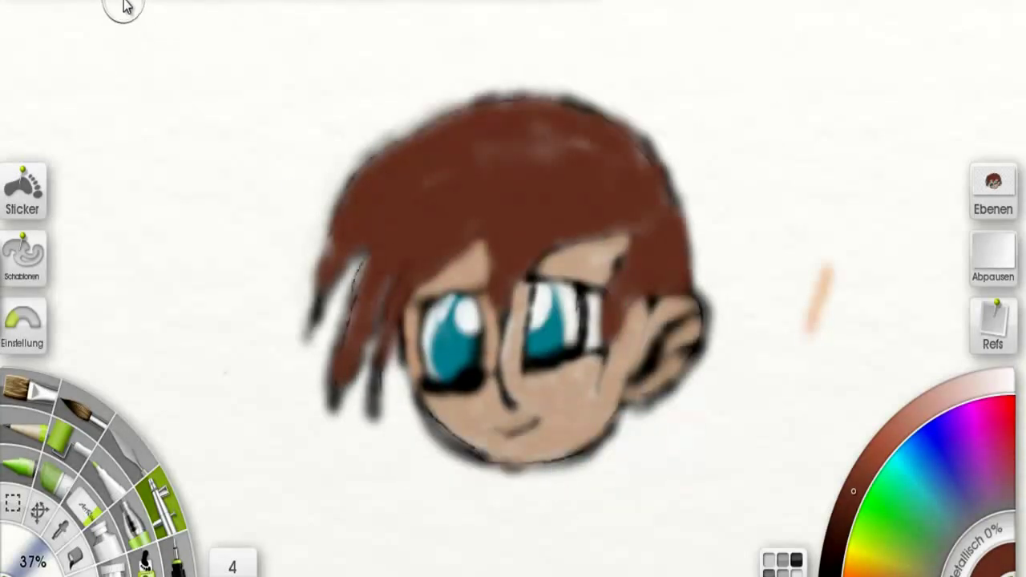
Adjust the layer's colors to 10% brightness, 40% contrast and 18% color
{"action": "left_click", "coordinate": [126, 12]}
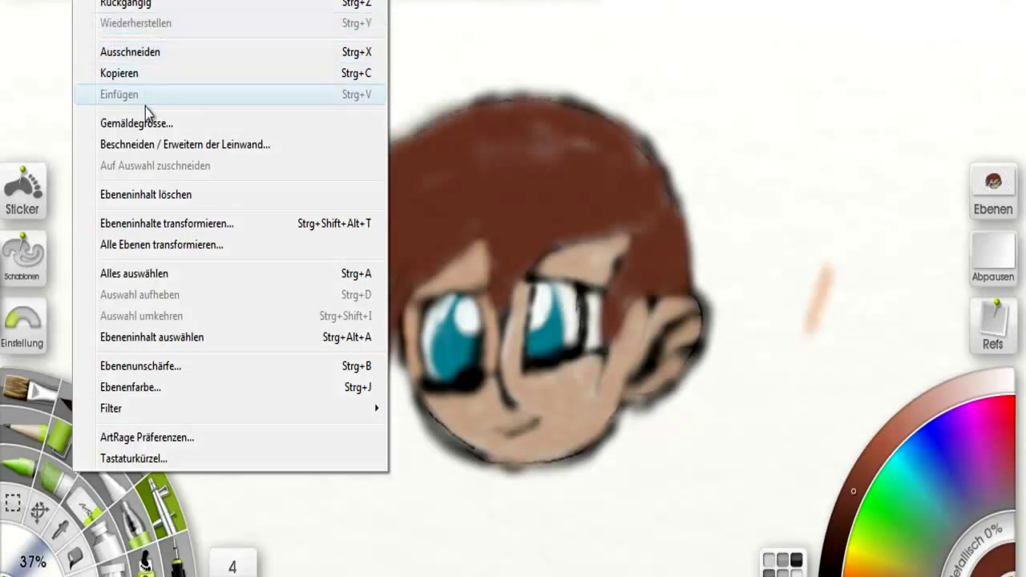
{"action": "left_click", "coordinate": [137, 388]}
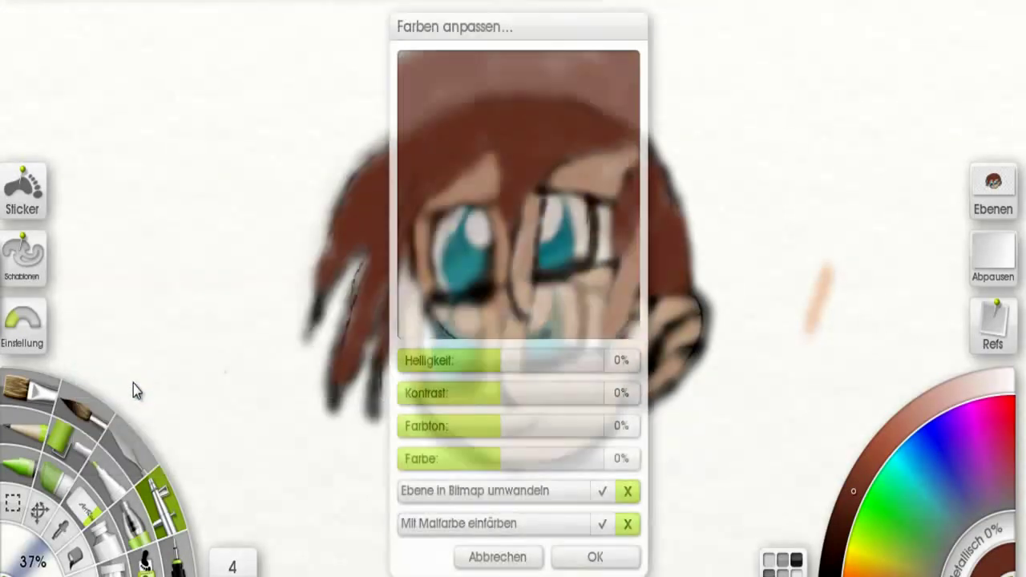
{"action": "left_click_drag", "start_coordinate": [485, 383], "coordinate": [520, 458]}
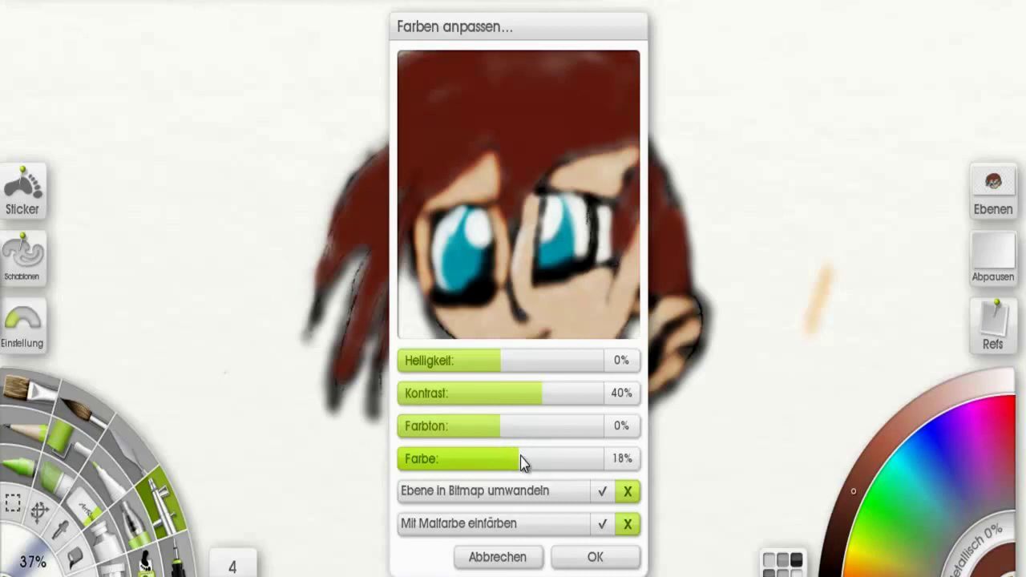
{"action": "left_click_drag", "start_coordinate": [504, 367], "coordinate": [511, 368]}
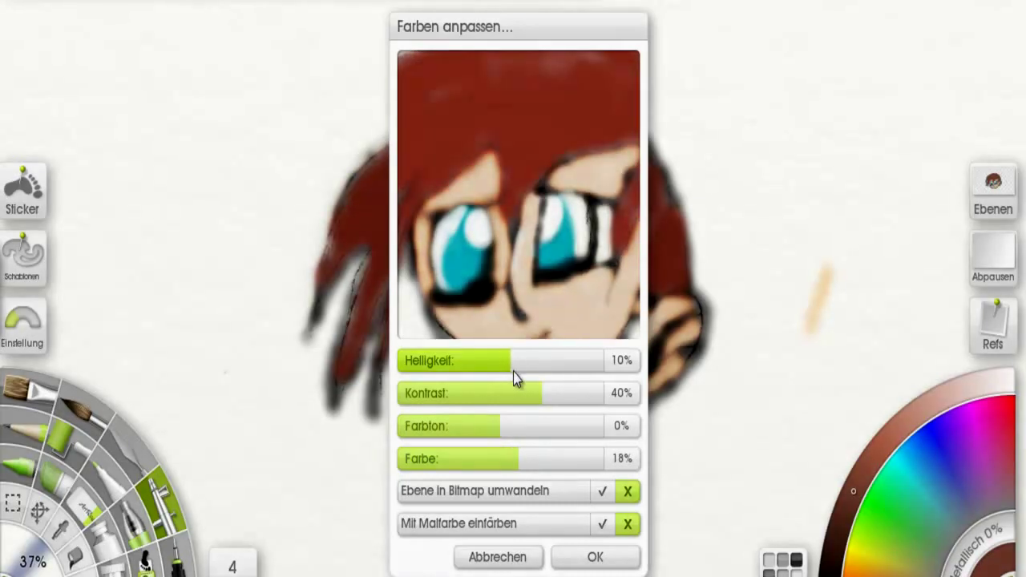
{"action": "left_click", "coordinate": [591, 556]}
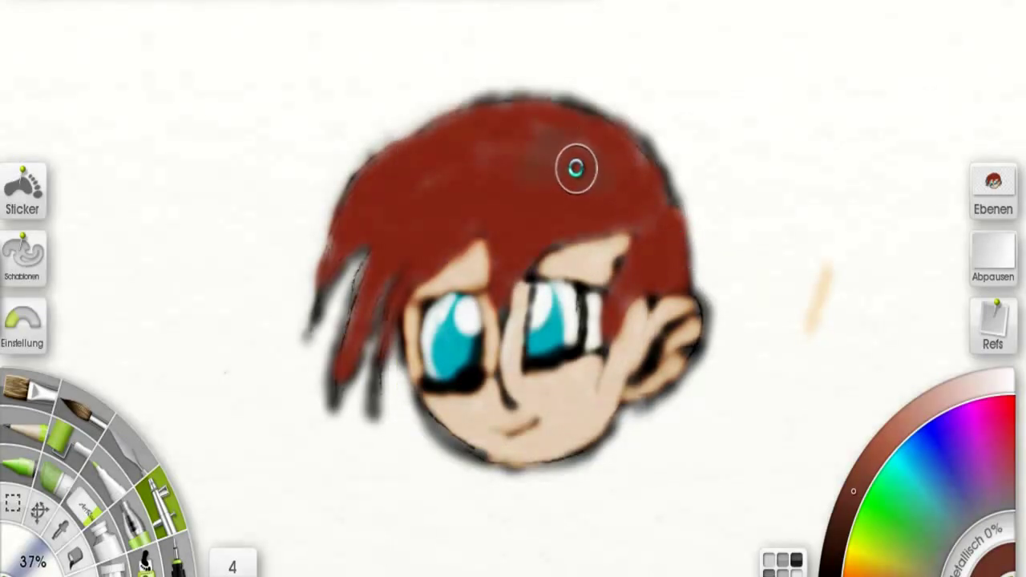
Even out the blotches on the crown with the airbrush, using red sampled from the hair
{"action": "left_click", "coordinate": [61, 528]}
{"action": "left_click", "coordinate": [421, 233]}
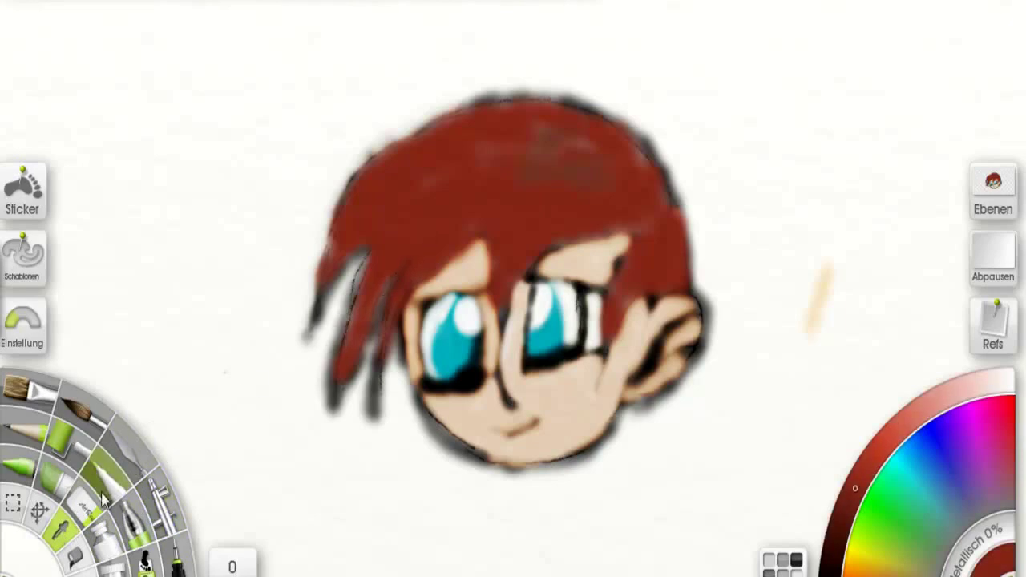
{"action": "left_click", "coordinate": [160, 493]}
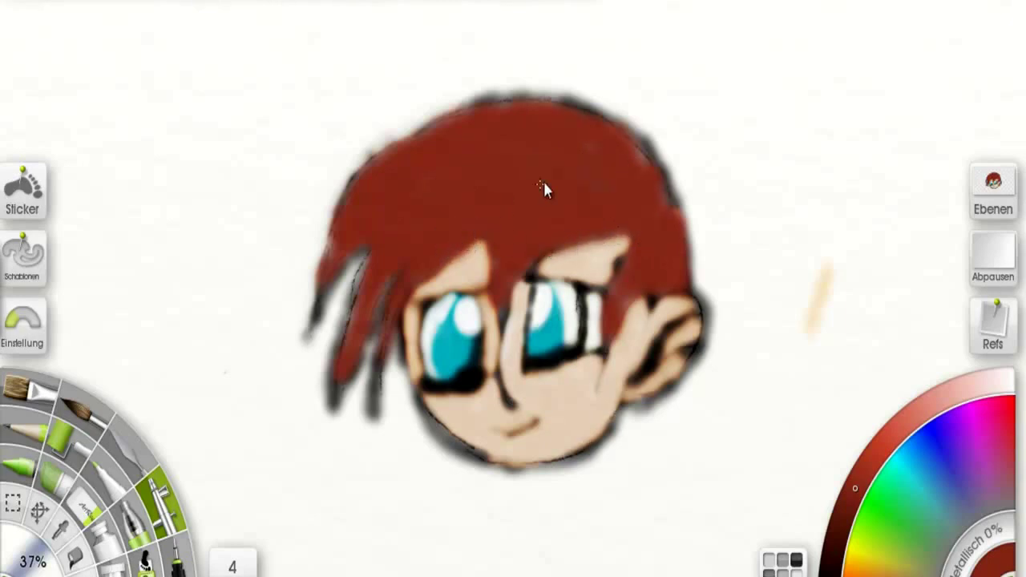
Outline the left hair strands, the lock between the eyes and the fringe edges with black airbrush strokes
{"action": "left_click", "coordinate": [850, 560]}
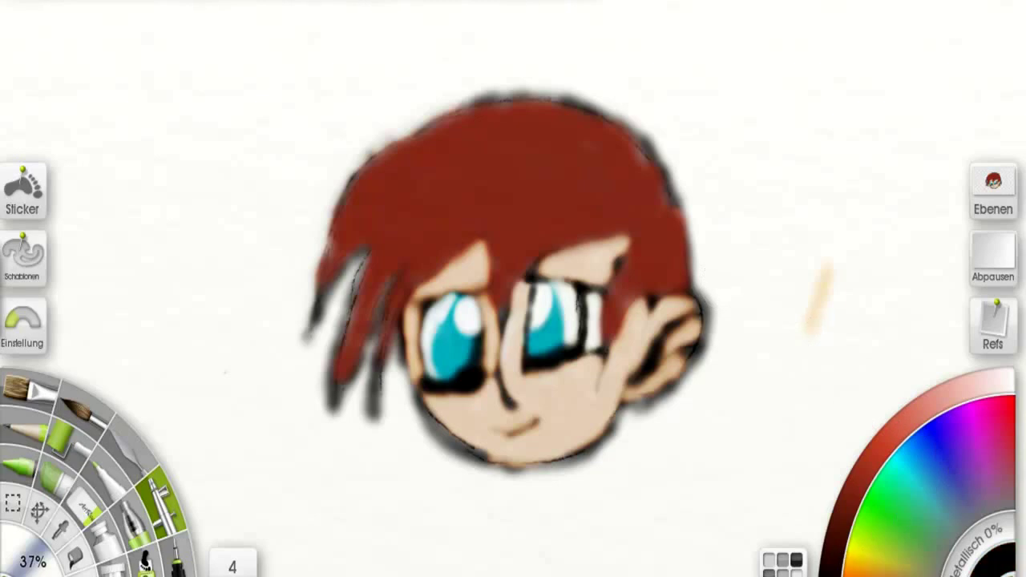
{"action": "mouse_move", "coordinate": [358, 190]}
{"action": "left_mouse_down"}
{"action": "mouse_move", "coordinate": [332, 206]}
{"action": "mouse_move", "coordinate": [319, 282]}
{"action": "mouse_move", "coordinate": [316, 314]}
{"action": "mouse_move", "coordinate": [351, 256]}
{"action": "mouse_move", "coordinate": [344, 375]}
{"action": "mouse_move", "coordinate": [330, 421]}
{"action": "left_mouse_up"}
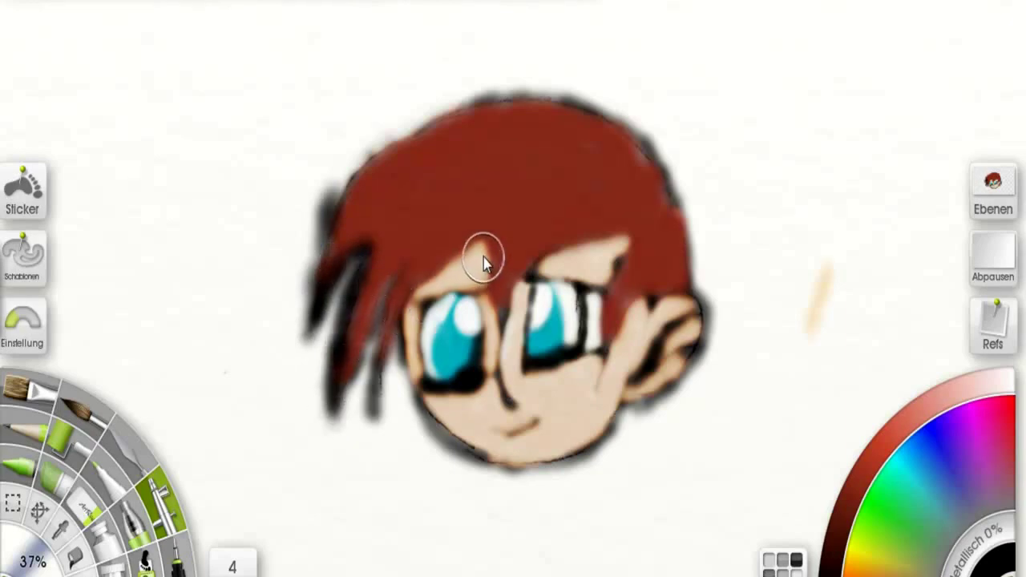
{"action": "left_click_drag", "start_coordinate": [488, 247], "coordinate": [505, 337]}
{"action": "mouse_move", "coordinate": [484, 250]}
{"action": "left_mouse_down"}
{"action": "mouse_move", "coordinate": [481, 242]}
{"action": "mouse_move", "coordinate": [495, 293]}
{"action": "left_mouse_up"}
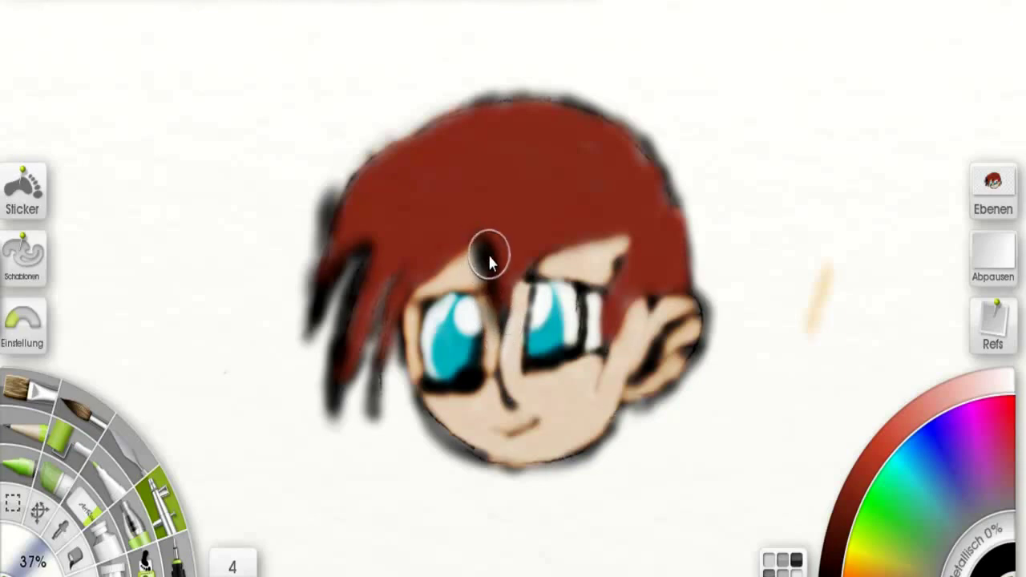
{"action": "mouse_move", "coordinate": [462, 257]}
{"action": "left_mouse_down"}
{"action": "mouse_move", "coordinate": [409, 300]}
{"action": "mouse_move", "coordinate": [380, 417]}
{"action": "left_mouse_up"}
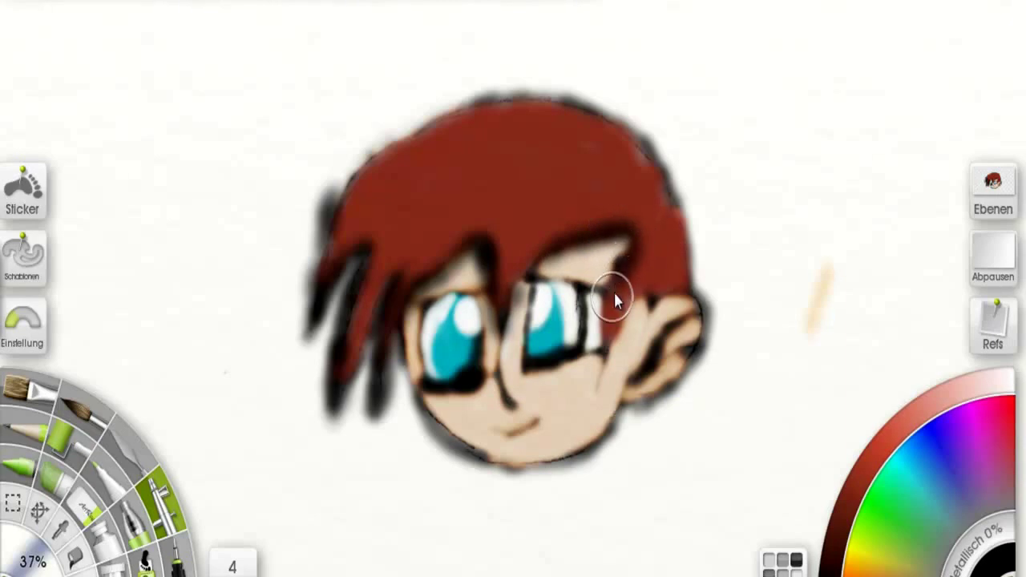
Airbrush a black outline along the lock beside the ear, the outer sides of the hair and over the crown
{"action": "mouse_move", "coordinate": [608, 319]}
{"action": "left_mouse_down"}
{"action": "mouse_move", "coordinate": [608, 342]}
{"action": "mouse_move", "coordinate": [619, 315]}
{"action": "mouse_move", "coordinate": [605, 350]}
{"action": "mouse_move", "coordinate": [643, 298]}
{"action": "mouse_move", "coordinate": [632, 303]}
{"action": "left_mouse_up"}
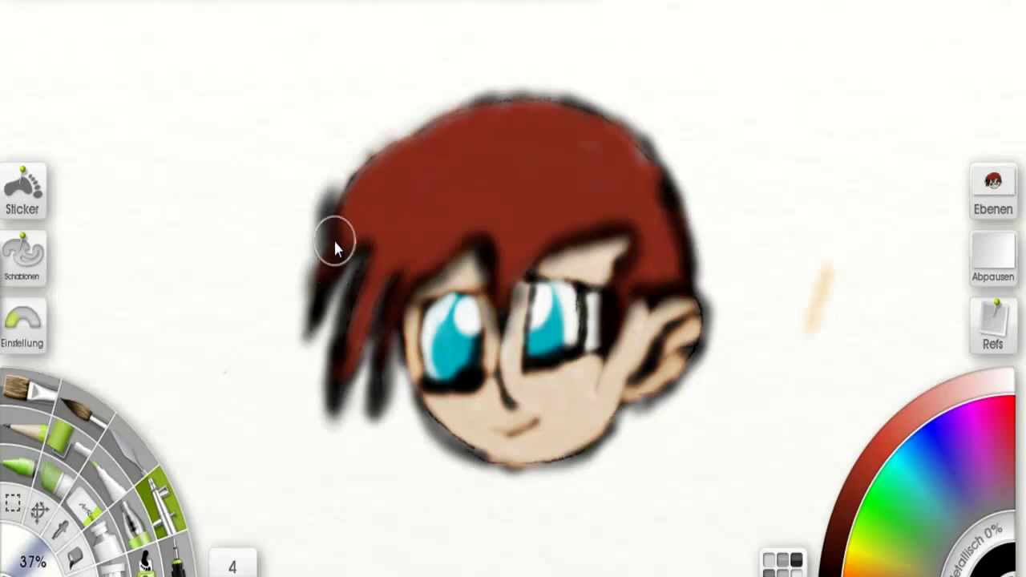
{"action": "mouse_move", "coordinate": [357, 183]}
{"action": "left_mouse_down"}
{"action": "mouse_move", "coordinate": [388, 148]}
{"action": "mouse_move", "coordinate": [427, 129]}
{"action": "left_mouse_up"}
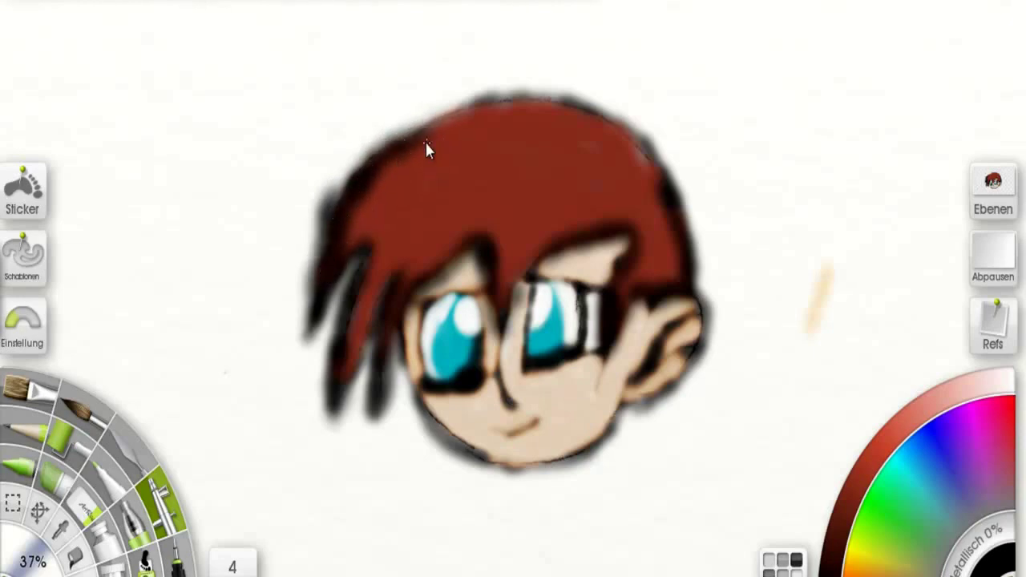
{"action": "left_click_drag", "start_coordinate": [446, 119], "coordinate": [515, 112]}
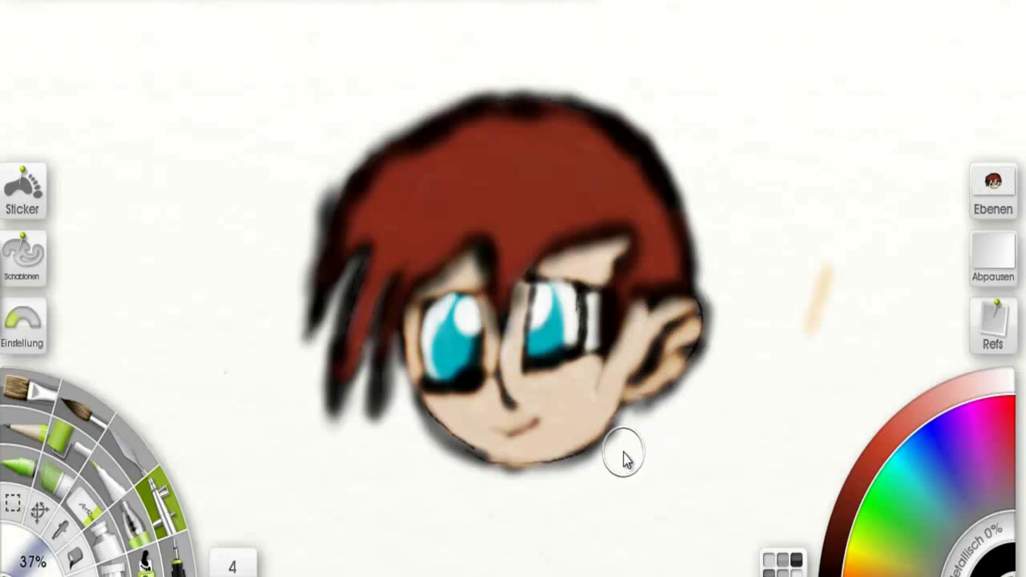
Draw a short thin black stroke on the blank canvas beside the chin at 3% brush size
{"action": "mouse_move", "coordinate": [38, 566]}
{"action": "left_mouse_down"}
{"action": "mouse_move", "coordinate": [28, 576]}
{"action": "mouse_move", "coordinate": [34, 567]}
{"action": "left_mouse_up"}
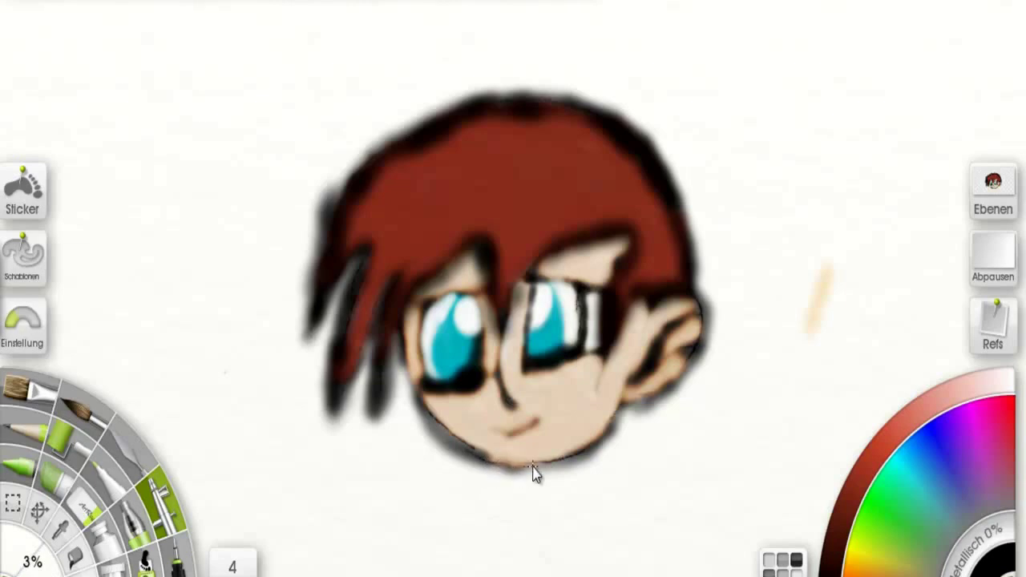
{"action": "left_click_drag", "start_coordinate": [624, 450], "coordinate": [615, 492]}
Cover the black overspray outside the left edge of the hair in near-white at 15% brush size
{"action": "left_click_drag", "start_coordinate": [34, 569], "coordinate": [36, 571]}
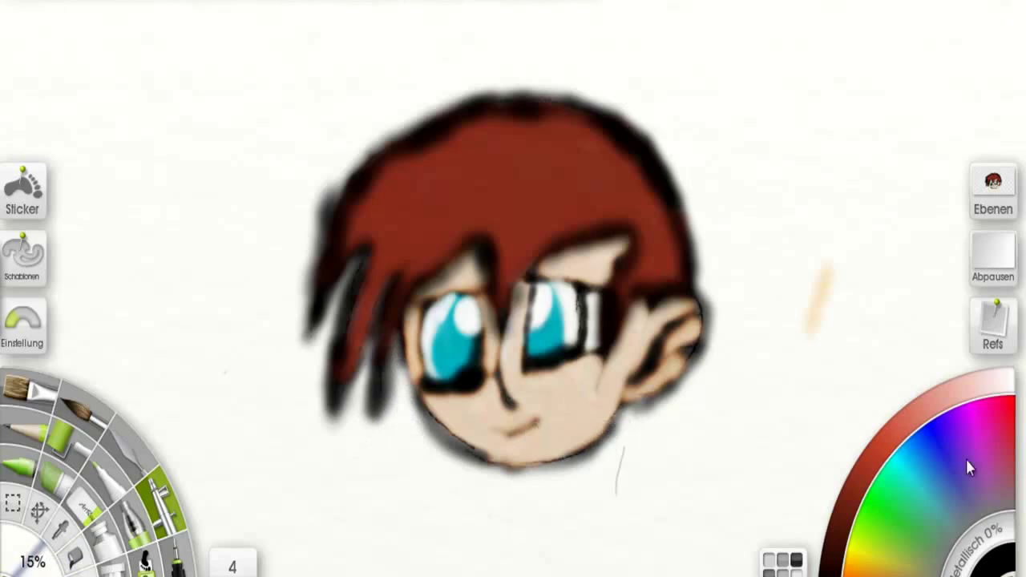
{"action": "left_click", "coordinate": [1008, 391]}
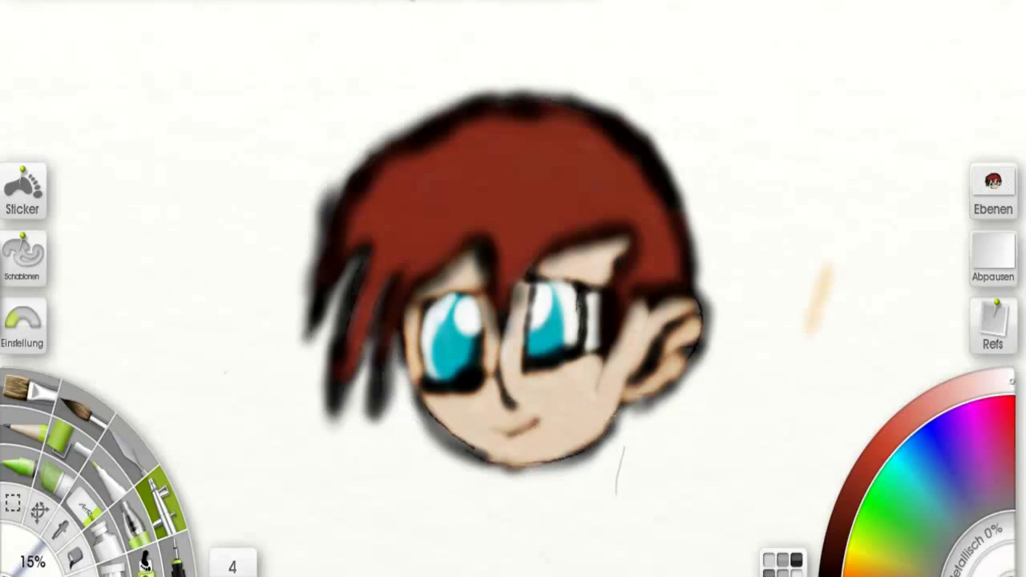
{"action": "left_click", "coordinate": [412, 2]}
{"action": "mouse_move", "coordinate": [143, 128]}
{"action": "left_mouse_down"}
{"action": "mouse_move", "coordinate": [179, 66]}
{"action": "mouse_move", "coordinate": [128, 157]}
{"action": "mouse_move", "coordinate": [125, 146]}
{"action": "mouse_move", "coordinate": [136, 144]}
{"action": "mouse_move", "coordinate": [121, 216]}
{"action": "mouse_move", "coordinate": [132, 194]}
{"action": "mouse_move", "coordinate": [117, 253]}
{"action": "left_mouse_up"}
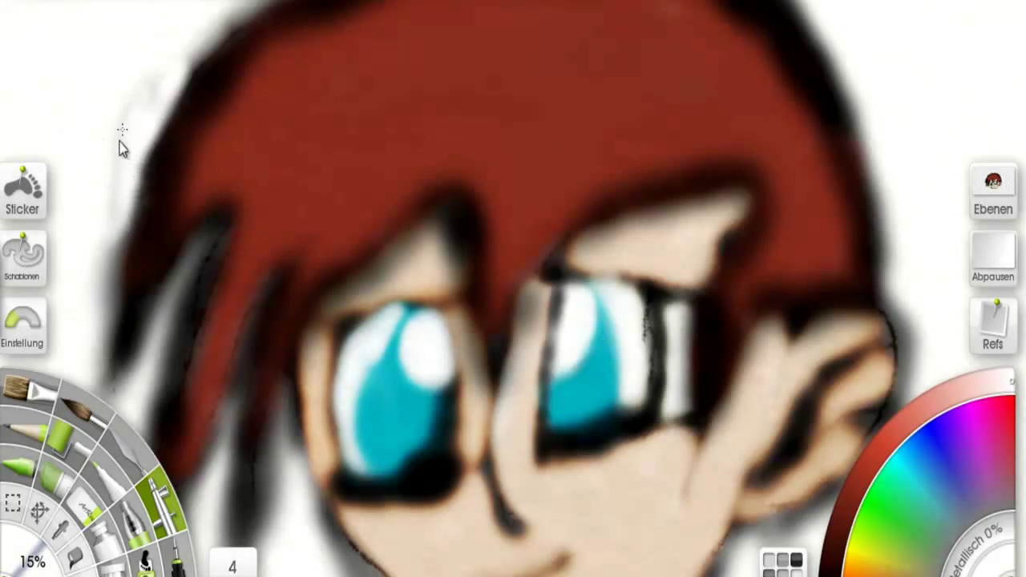
{"action": "mouse_move", "coordinate": [115, 217]}
{"action": "left_mouse_down"}
{"action": "mouse_move", "coordinate": [101, 331]}
{"action": "mouse_move", "coordinate": [91, 296]}
{"action": "mouse_move", "coordinate": [109, 302]}
{"action": "mouse_move", "coordinate": [100, 299]}
{"action": "mouse_move", "coordinate": [94, 329]}
{"action": "mouse_move", "coordinate": [98, 361]}
{"action": "left_mouse_up"}
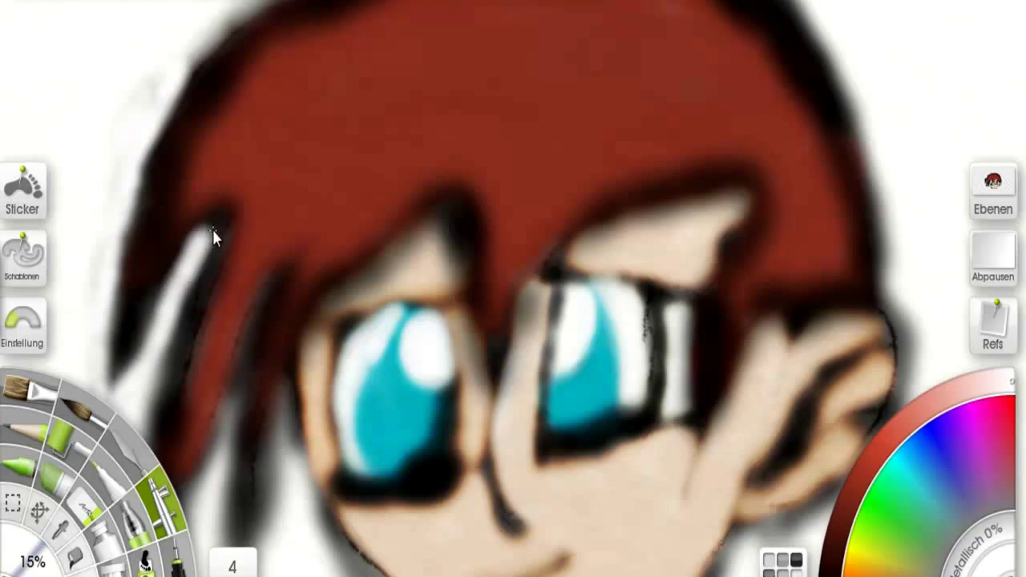
Clean up the gap between the two leftmost hair strands and sharpen the lower strand's tip with near-white strokes
{"action": "left_click_drag", "start_coordinate": [216, 231], "coordinate": [184, 296]}
{"action": "left_click_drag", "start_coordinate": [166, 380], "coordinate": [144, 499]}
{"action": "left_click_drag", "start_coordinate": [160, 355], "coordinate": [144, 493]}
{"action": "left_click_drag", "start_coordinate": [163, 393], "coordinate": [158, 394]}
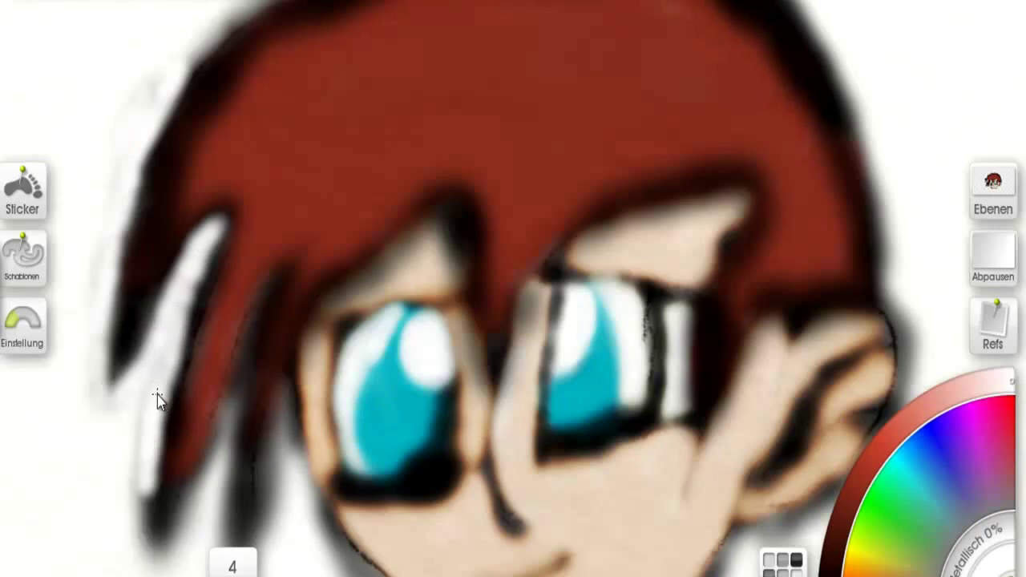
{"action": "mouse_move", "coordinate": [149, 463]}
{"action": "left_mouse_down"}
{"action": "mouse_move", "coordinate": [160, 544]}
{"action": "mouse_move", "coordinate": [148, 521]}
{"action": "left_mouse_up"}
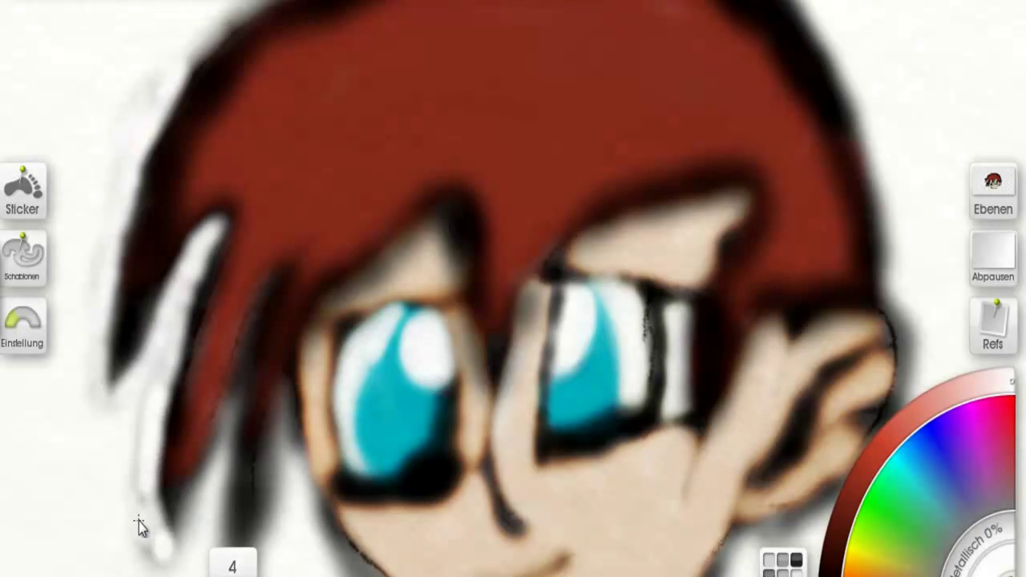
Clear the gaps on both sides of the third hair strand with near-white airbrush strokes at 15% size and sharpen its tip
{"action": "left_click", "coordinate": [233, 567]}
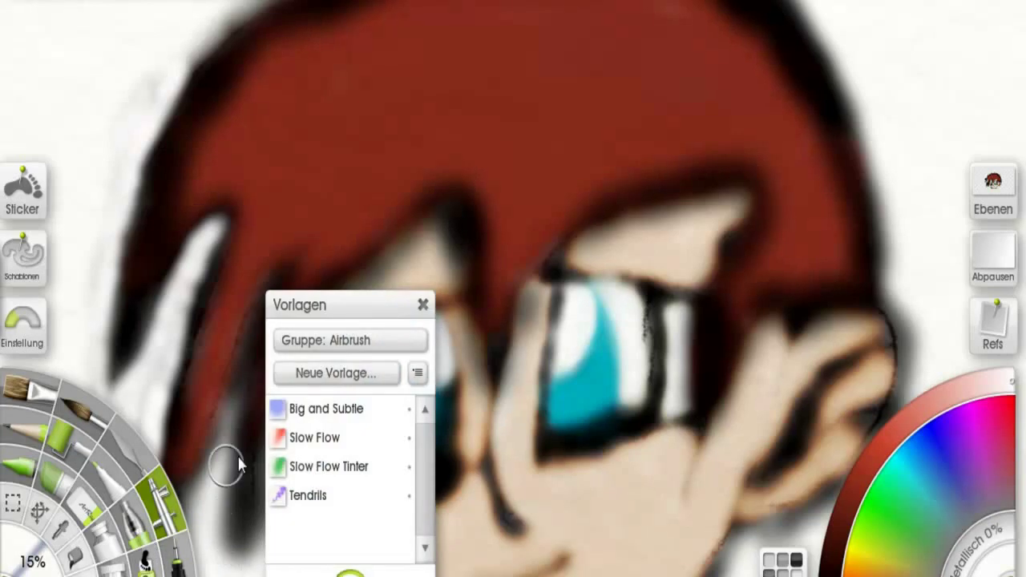
{"action": "left_click", "coordinate": [423, 305]}
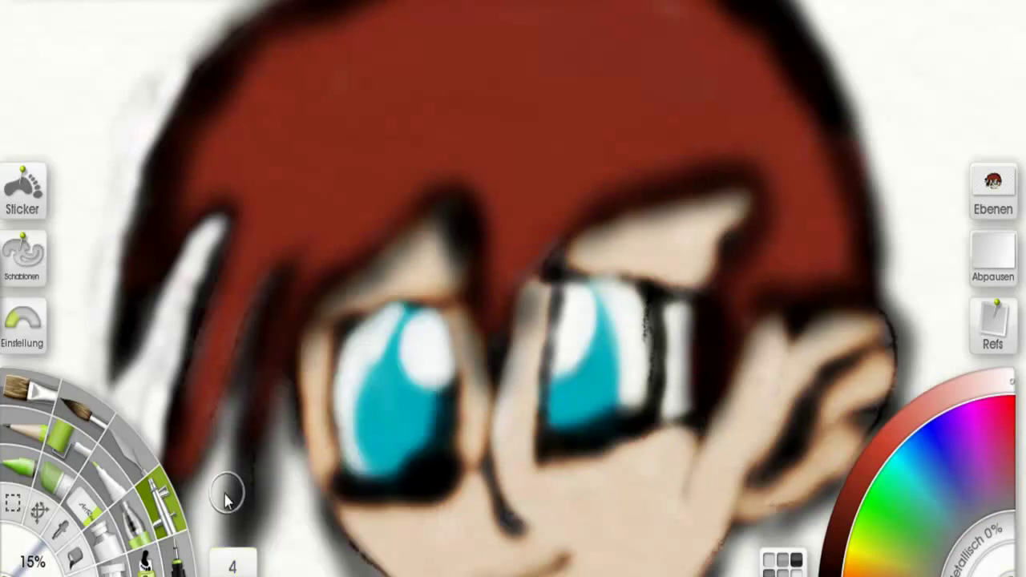
{"action": "mouse_move", "coordinate": [205, 497]}
{"action": "left_mouse_down"}
{"action": "mouse_move", "coordinate": [188, 548]}
{"action": "mouse_move", "coordinate": [171, 565]}
{"action": "mouse_move", "coordinate": [144, 529]}
{"action": "left_mouse_up"}
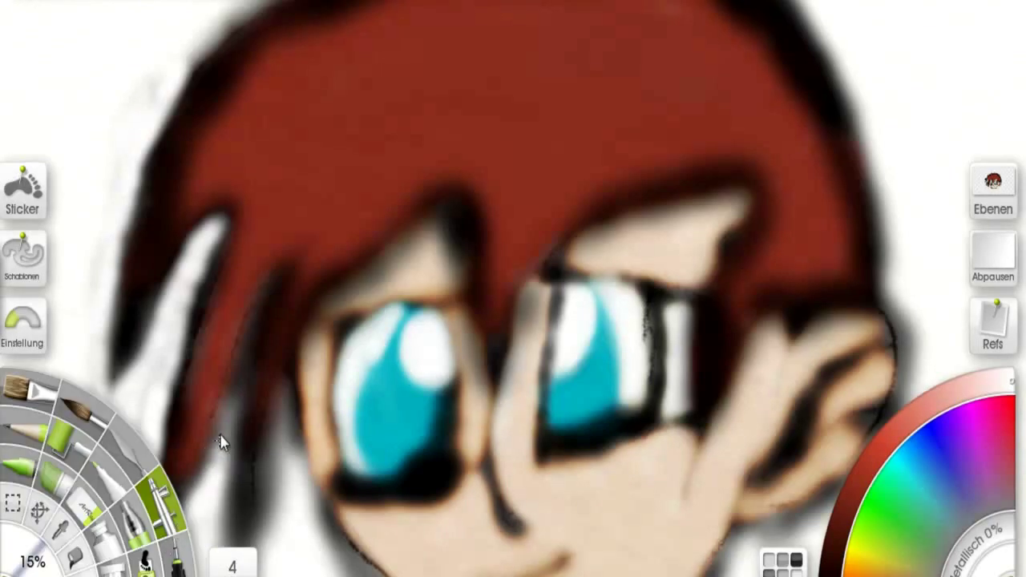
{"action": "left_click_drag", "start_coordinate": [206, 481], "coordinate": [237, 395]}
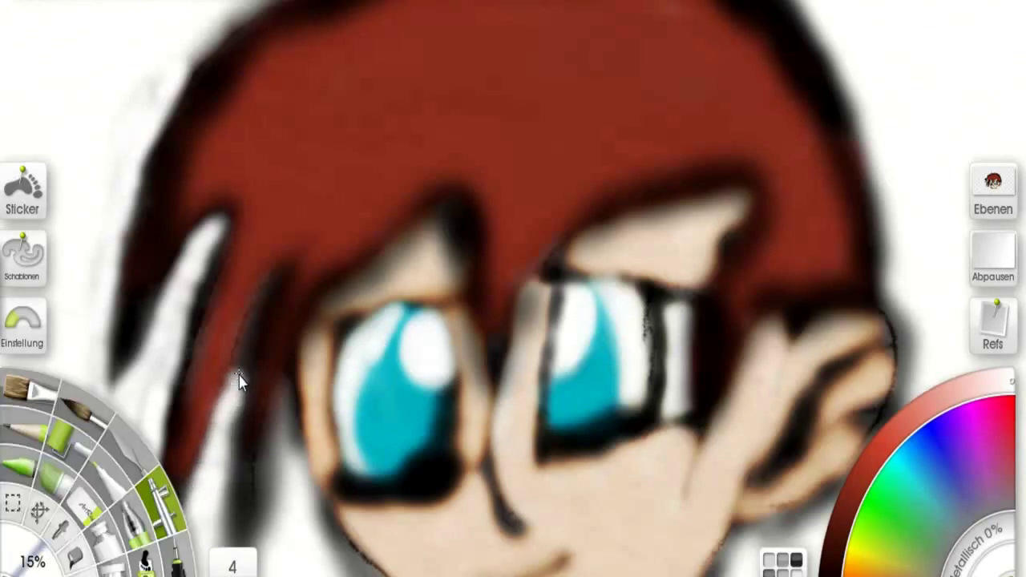
{"action": "left_click_drag", "start_coordinate": [250, 335], "coordinate": [282, 273]}
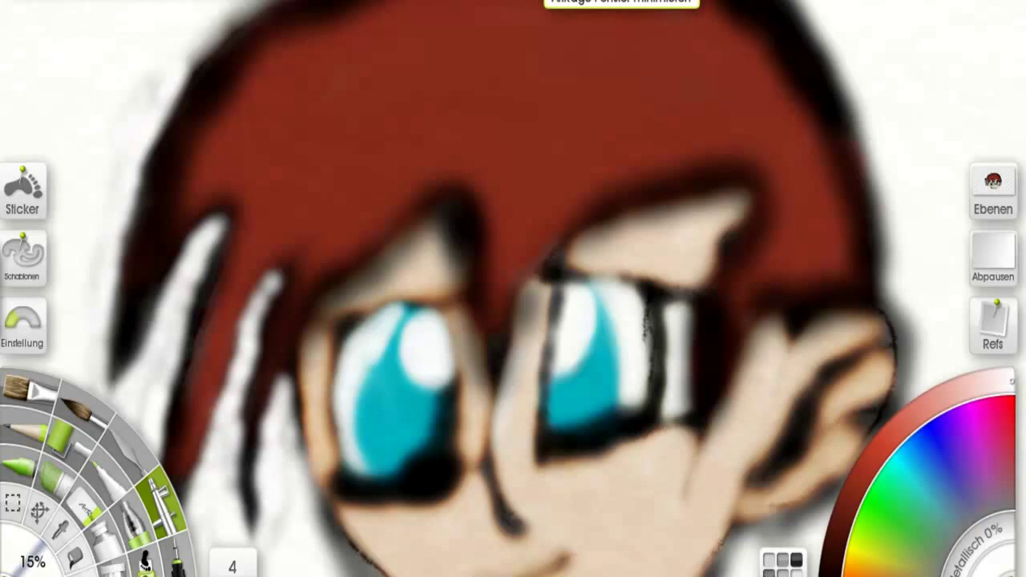
Erase the dark overspray outside the jaw and below the ear with the Eraser at 27% size
{"action": "key", "text": "minus"}
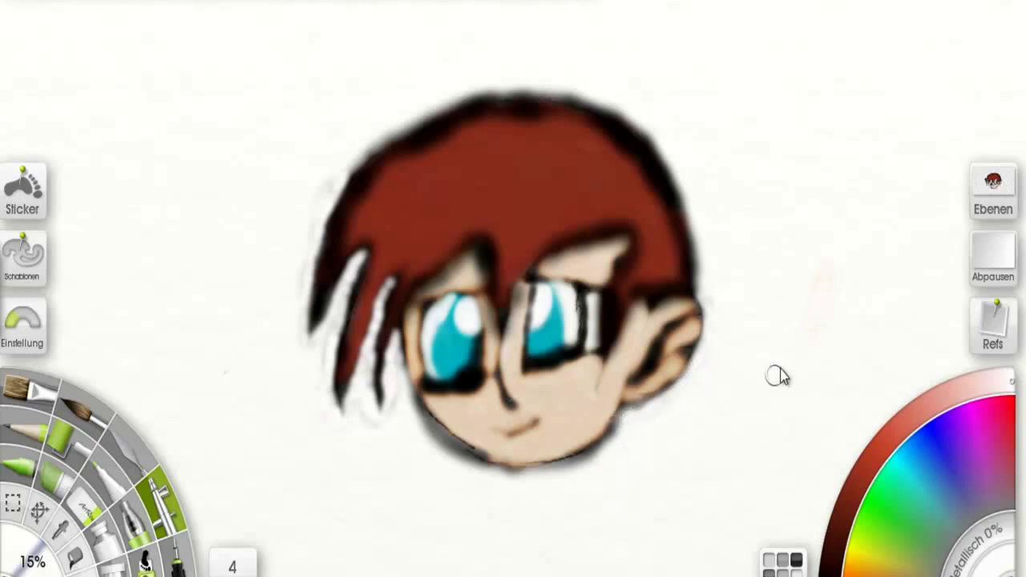
{"action": "left_click", "coordinate": [84, 512]}
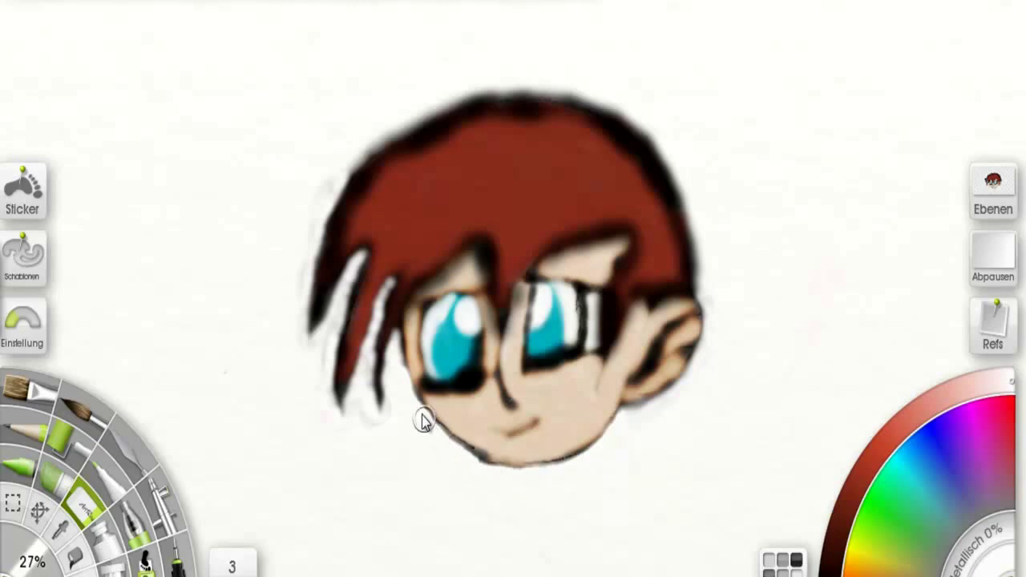
Airbrush sampled skin color at 15% size over the black jaw and left cheek outline and the dark shading on the forehead above the left eye
{"action": "left_click", "coordinate": [173, 501]}
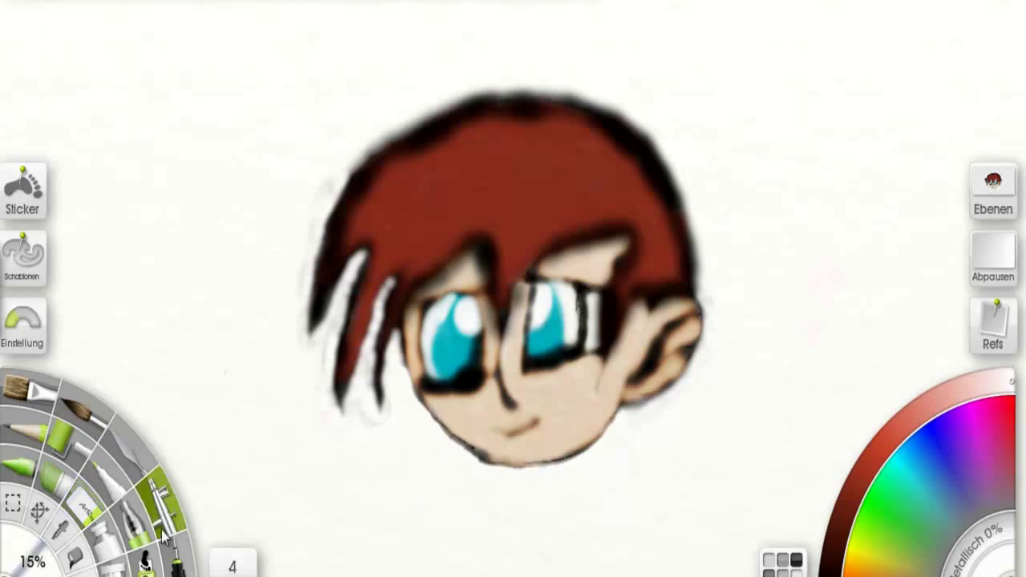
{"action": "left_click", "coordinate": [585, 398], "text": "alt"}
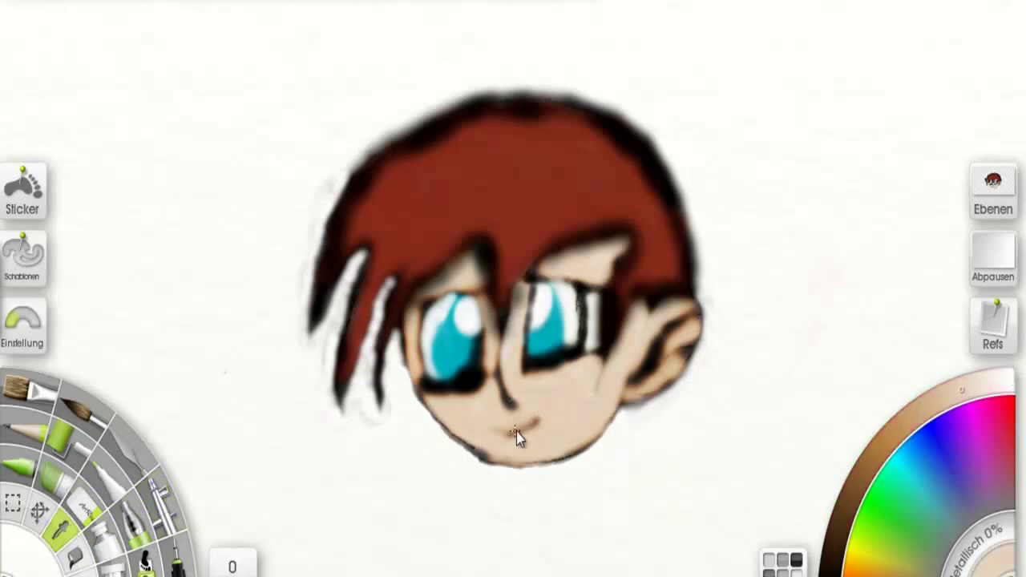
{"action": "left_click", "coordinate": [175, 523]}
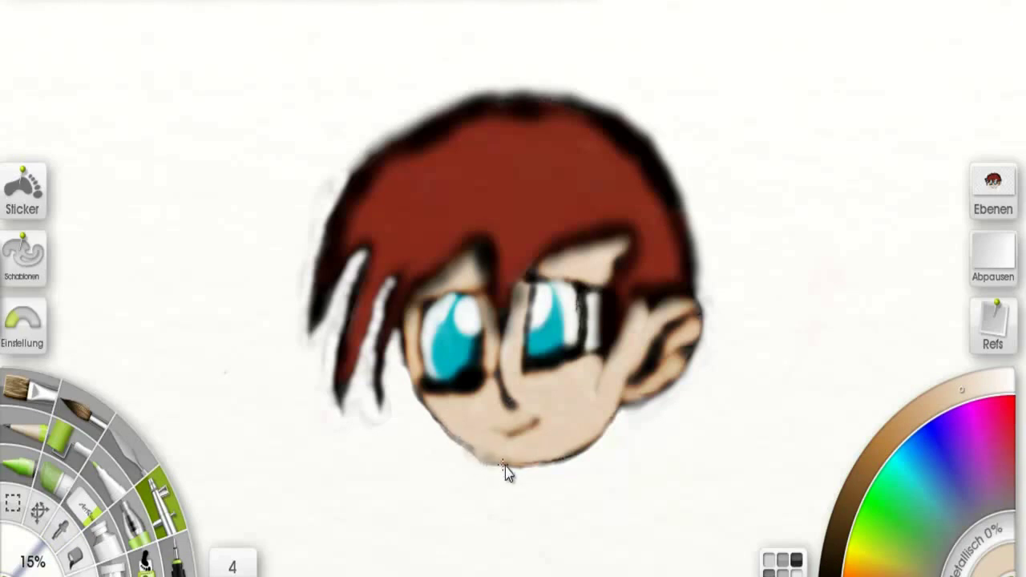
{"action": "mouse_move", "coordinate": [447, 423]}
{"action": "left_mouse_down"}
{"action": "mouse_move", "coordinate": [523, 464]}
{"action": "mouse_move", "coordinate": [514, 459]}
{"action": "mouse_move", "coordinate": [553, 462]}
{"action": "mouse_move", "coordinate": [607, 426]}
{"action": "left_mouse_up"}
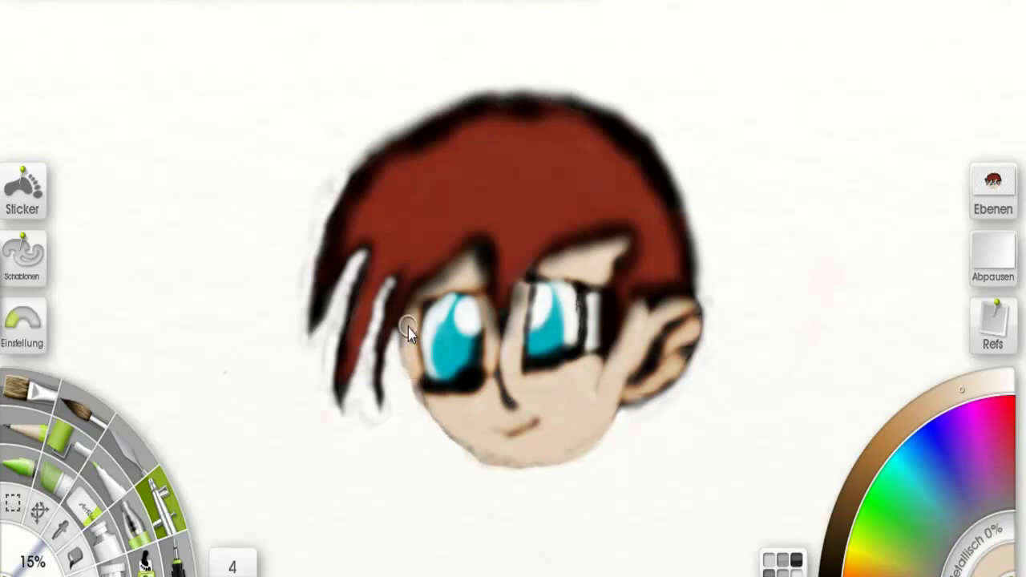
{"action": "left_click_drag", "start_coordinate": [409, 367], "coordinate": [432, 424]}
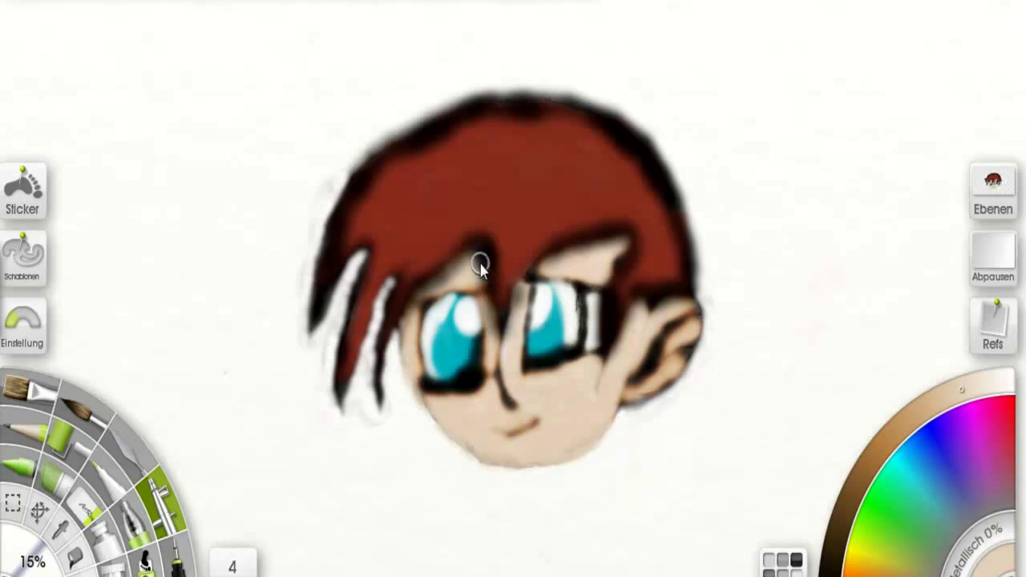
{"action": "mouse_move", "coordinate": [472, 260]}
{"action": "left_mouse_down"}
{"action": "mouse_move", "coordinate": [420, 294]}
{"action": "mouse_move", "coordinate": [449, 287]}
{"action": "left_mouse_up"}
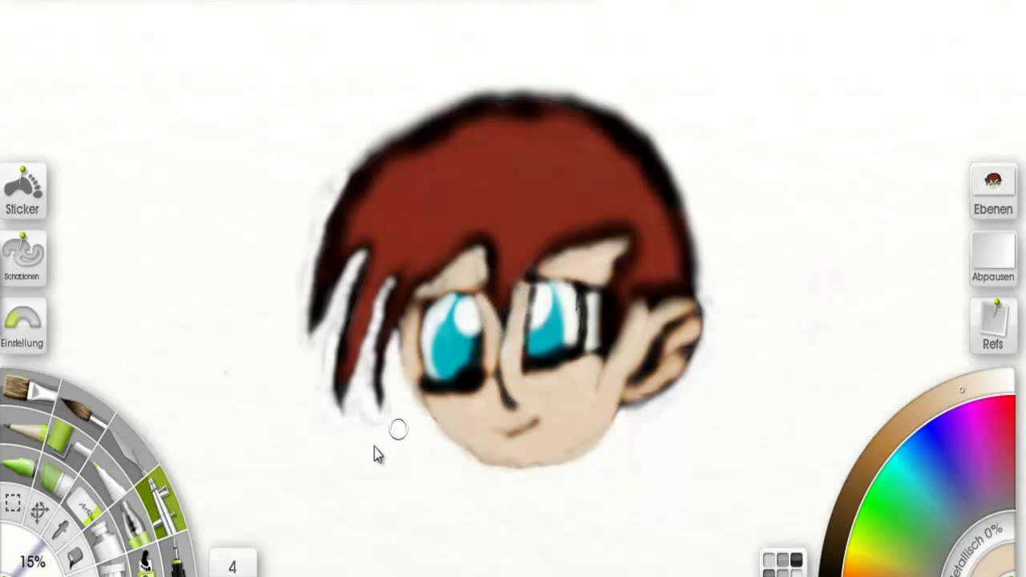
Erase the stray overspray around the tip of the leftmost hair strand with the Eraser at 27% size
{"action": "left_click", "coordinate": [85, 503]}
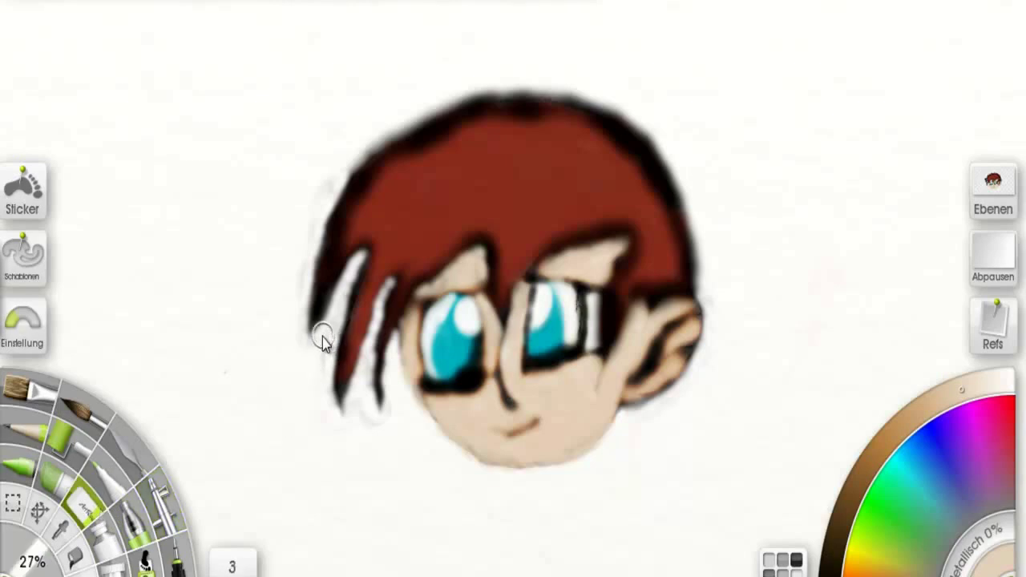